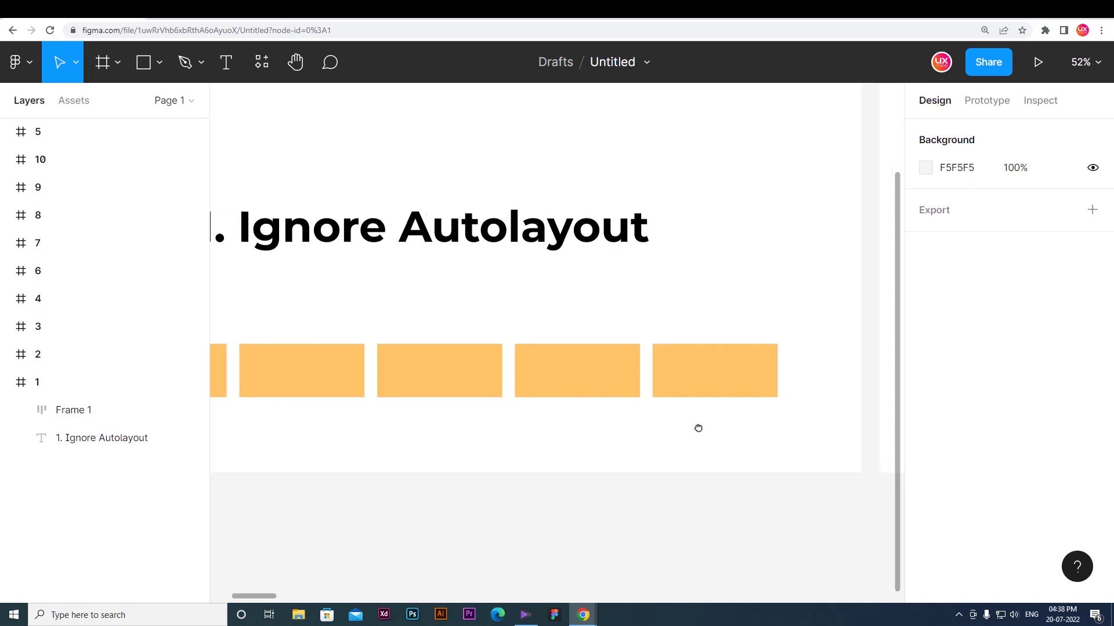
Draw a circle about 117 × 117 beside the last orange rectangle in frame 1 and set its fill to EC7878
key(o)
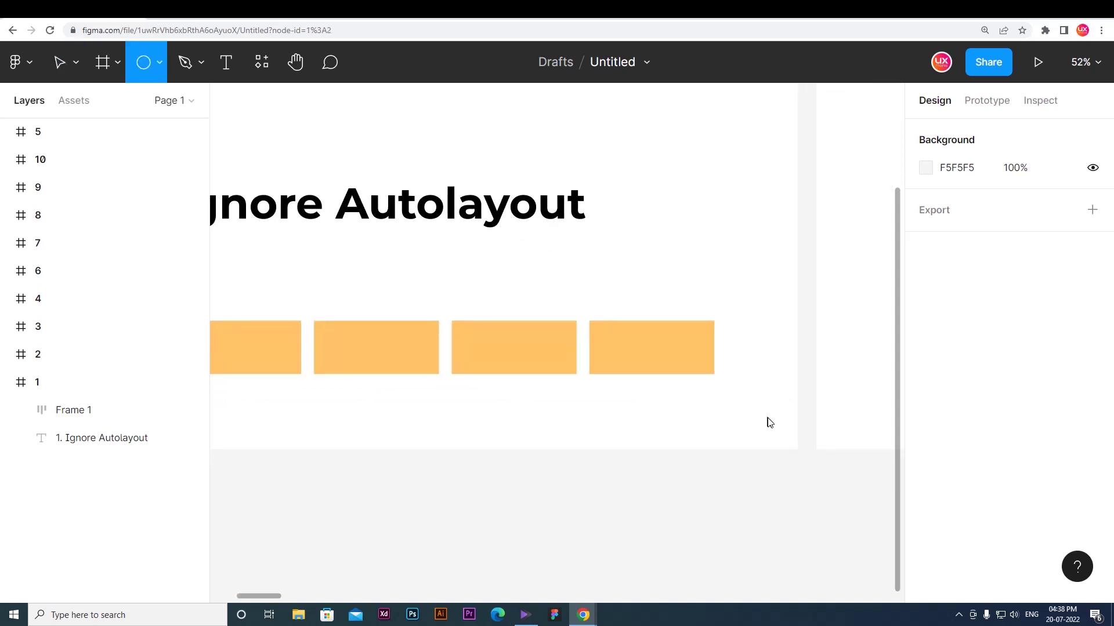
drag(730, 372, 784, 426)
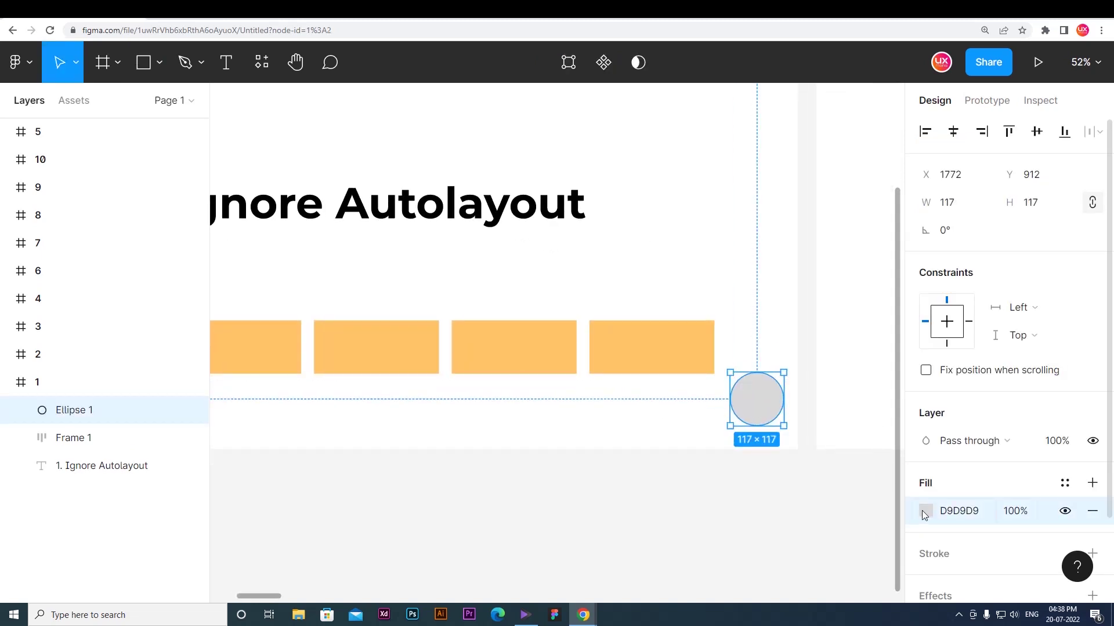
click(925, 514)
text(EC7878)
click(649, 199)
Move the red circle into the auto layout row, after the last orange rectangle
drag(762, 411, 708, 363)
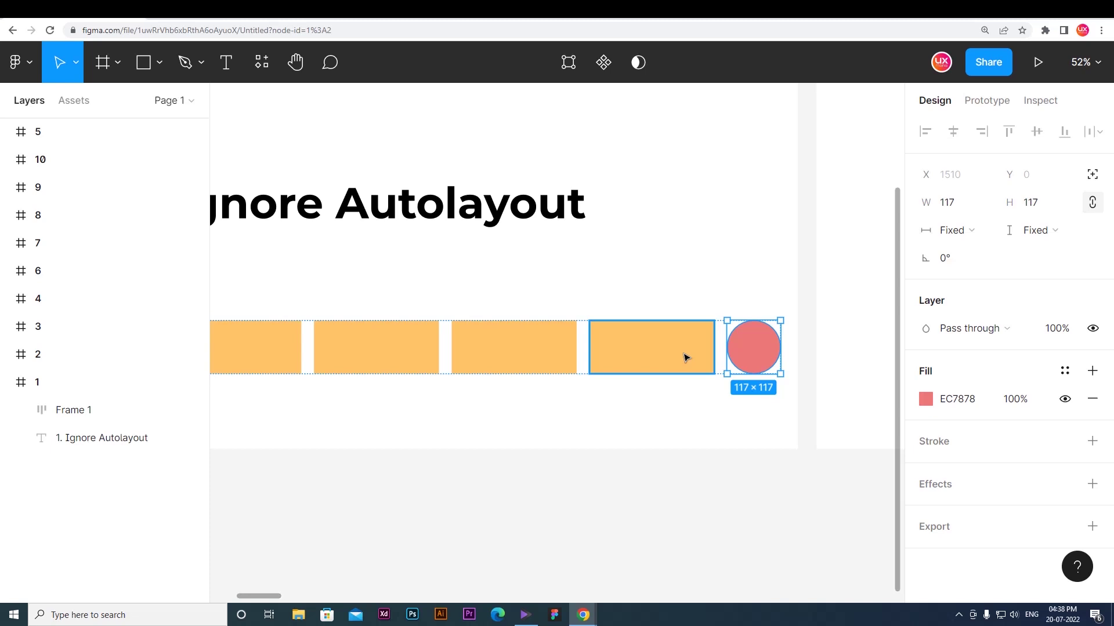
mouse_move(748, 350)
mouse_down()
mouse_move(477, 346)
mouse_move(595, 335)
mouse_move(604, 348)
mouse_move(741, 355)
mouse_up()
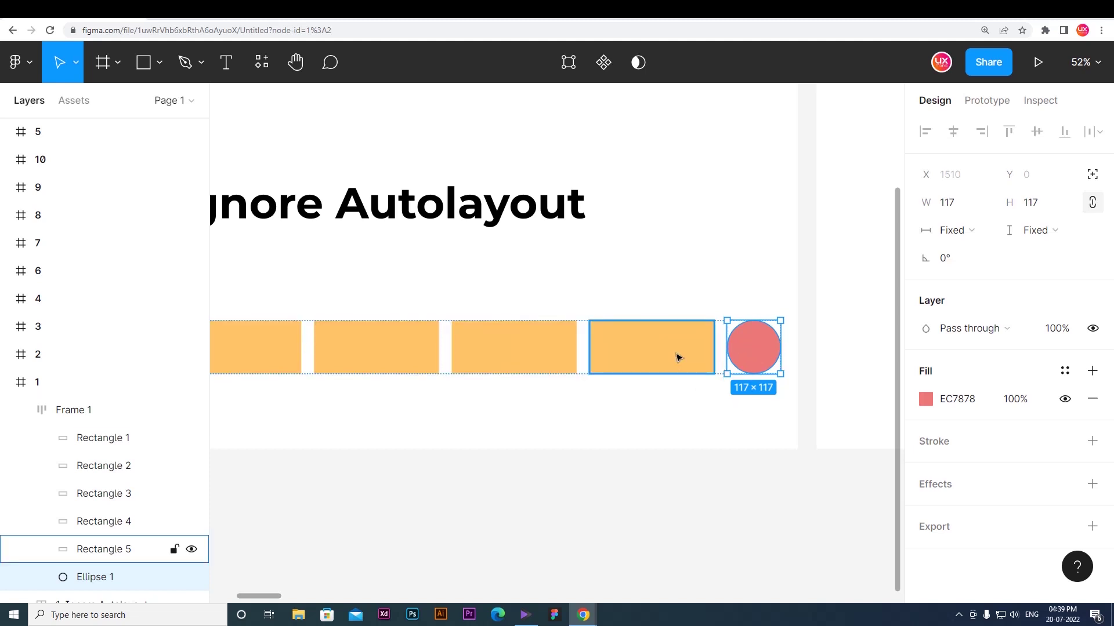
Move the red circle out of the auto layout frame onto the last rectangle's lower-right corner, and compare the separate Frame 1 and Ellipse 1 layers
drag(750, 365, 667, 325)
scroll(751, 422, up, 5)
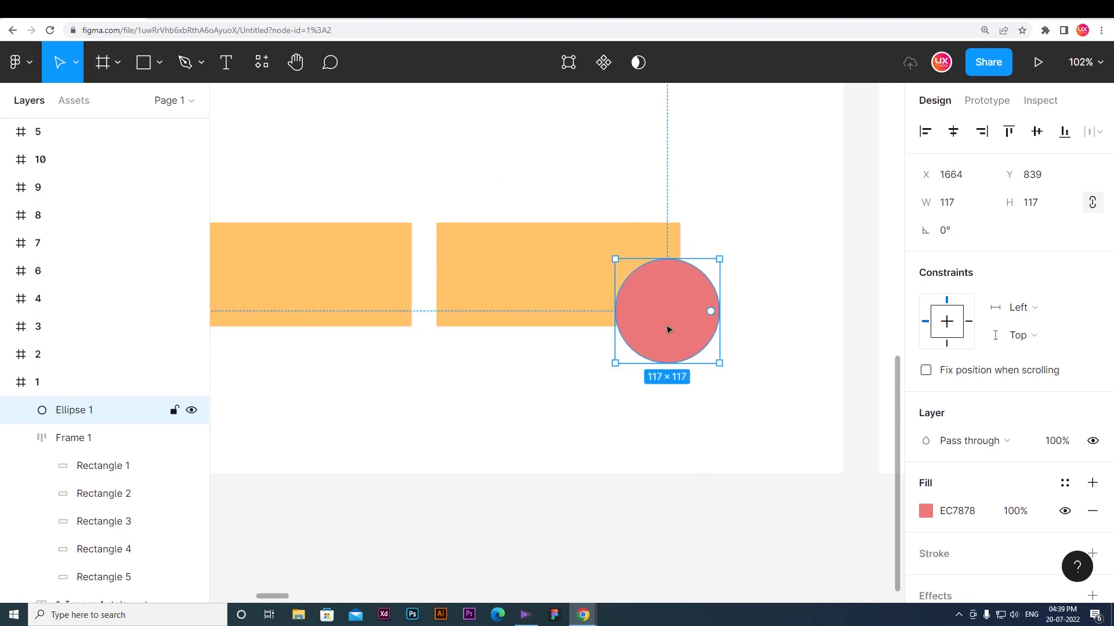
click(20, 442)
click(69, 439)
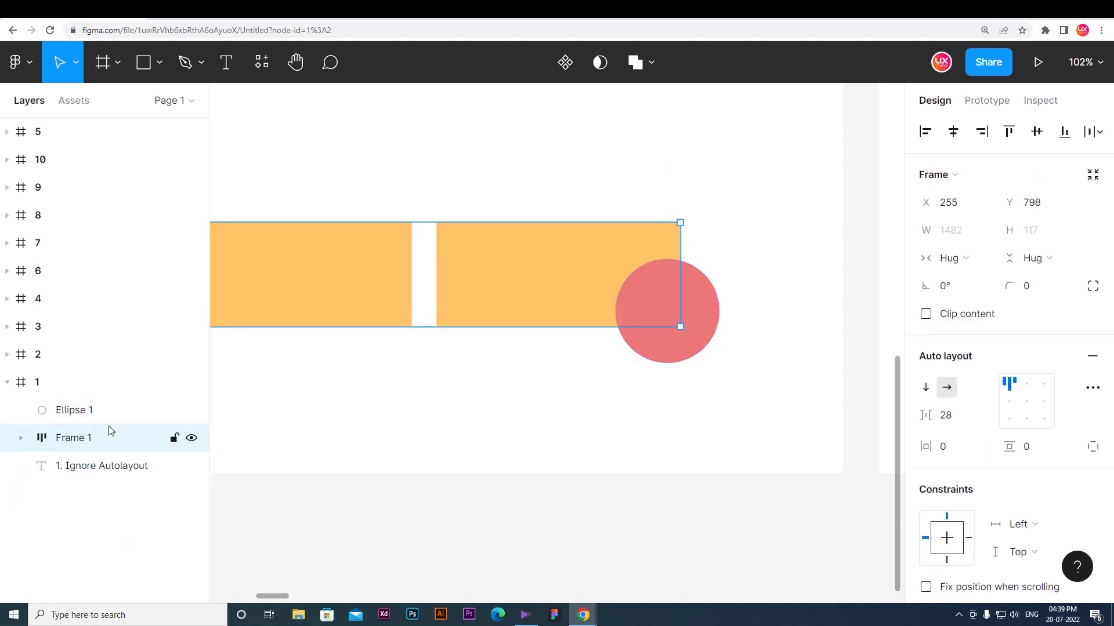
click(73, 413)
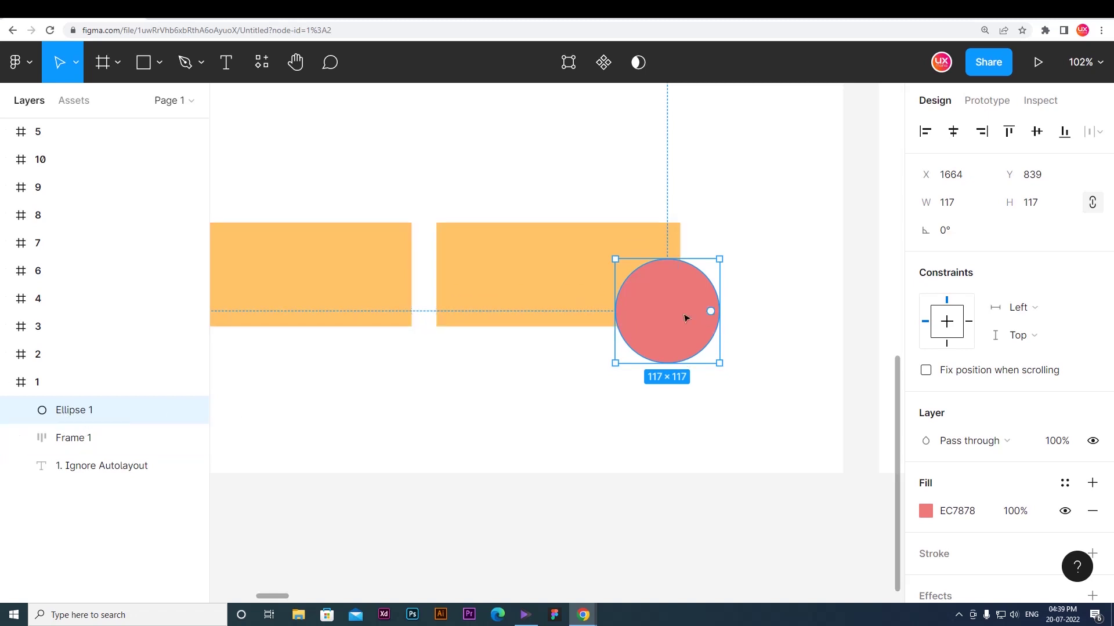
Return the red circle to the auto layout row with absolute position enabled, and center it on the last rectangle's upper-right corner
drag(691, 325, 627, 308)
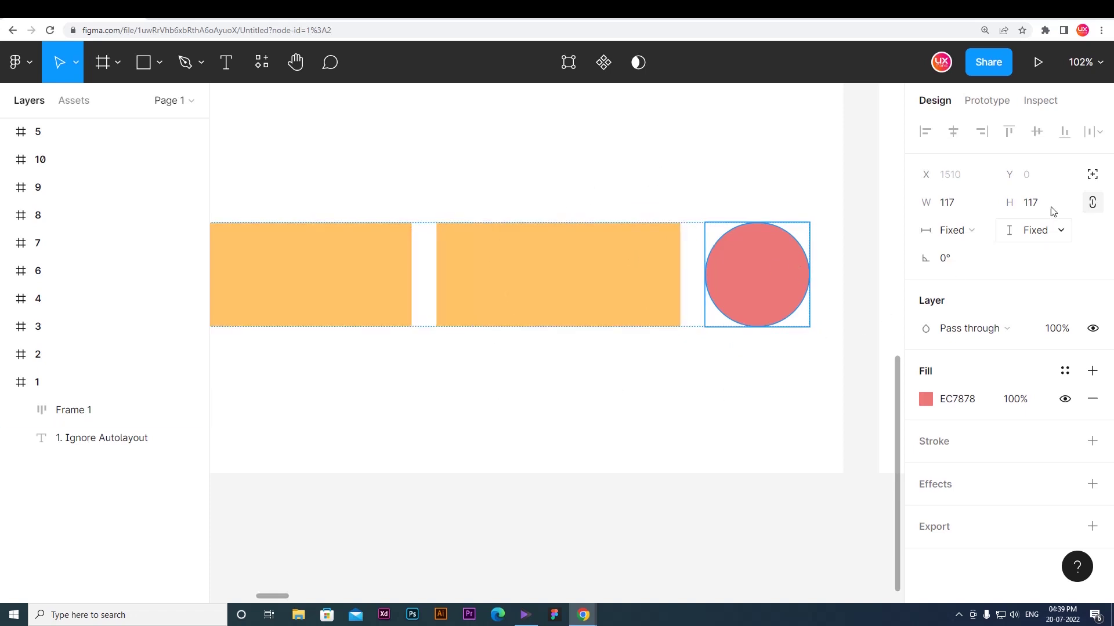
click(1096, 179)
drag(762, 276, 674, 236)
scroll(74, 429, down, 1)
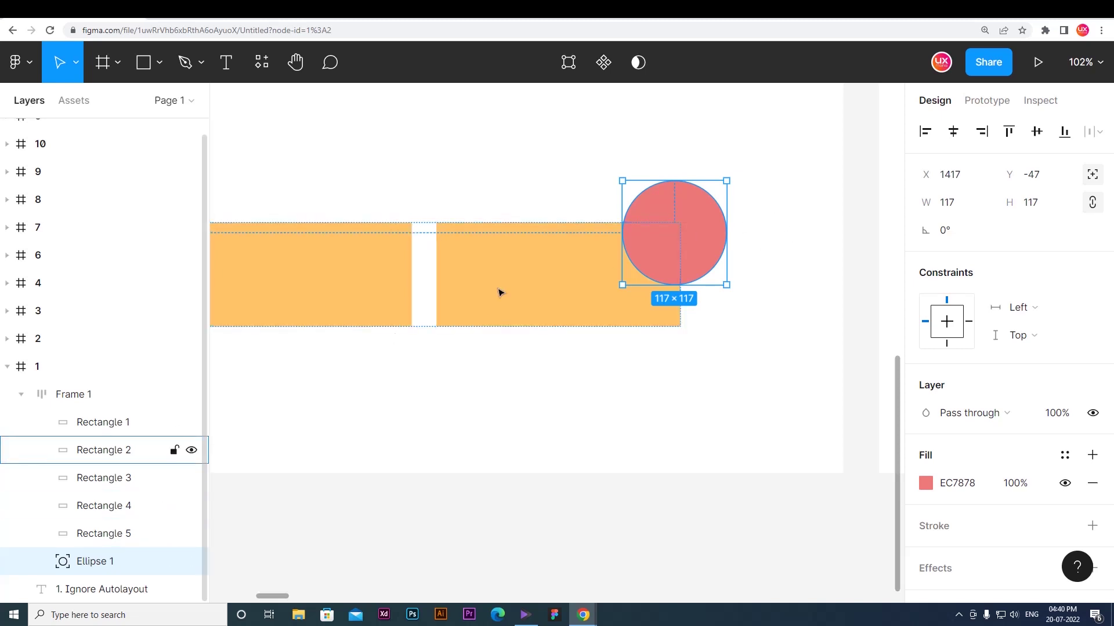
mouse_move(684, 208)
mouse_down()
mouse_move(480, 219)
mouse_move(413, 293)
mouse_move(467, 224)
mouse_move(531, 192)
mouse_move(658, 207)
mouse_move(691, 197)
mouse_up()
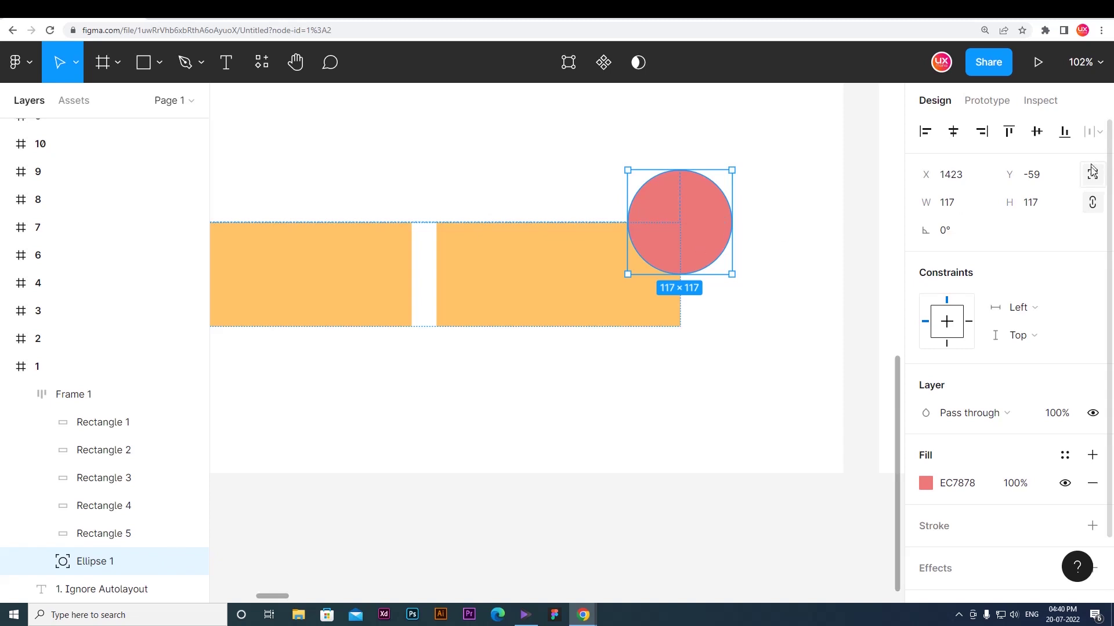
Move the red circle off the rectangle row and delete it
drag(708, 255, 736, 398)
key(Delete)
Go to frame 2, look up "text" in the quick search for menus and commands, and dismiss the search
scroll(642, 340, down, 6)
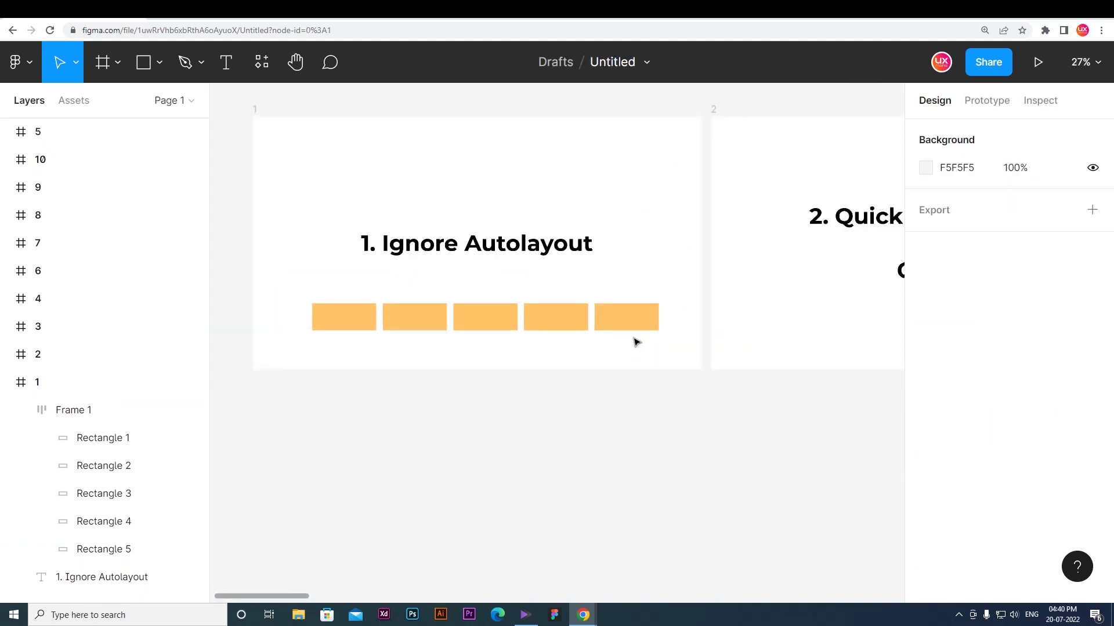
scroll(802, 303, right, 6)
scroll(504, 308, up, 3)
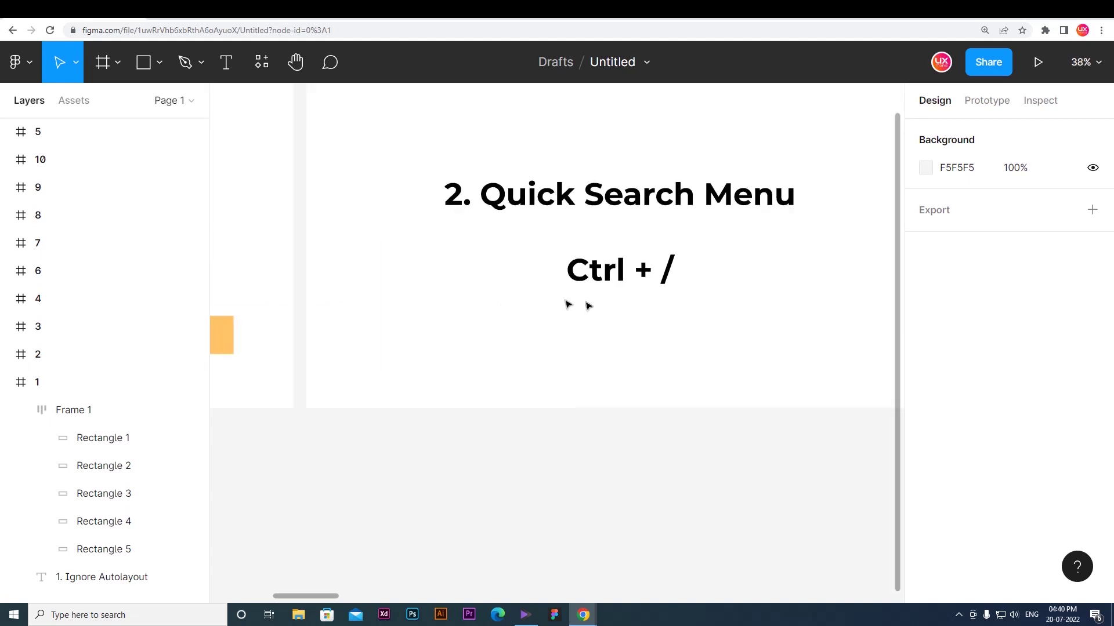
drag(560, 331, 502, 341)
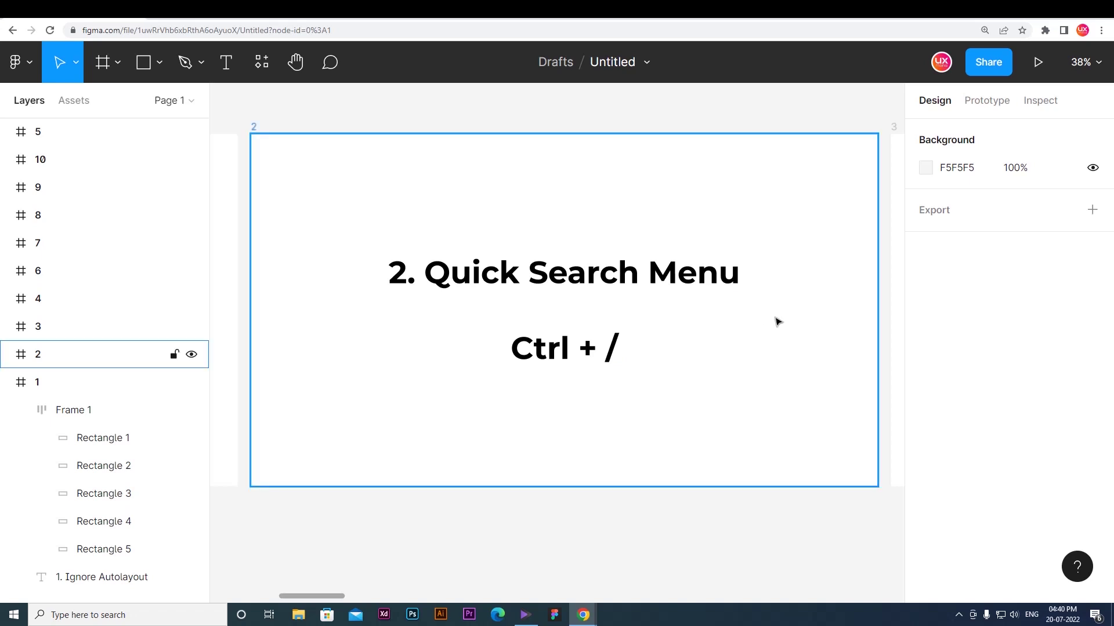
key(ctrl+slash)
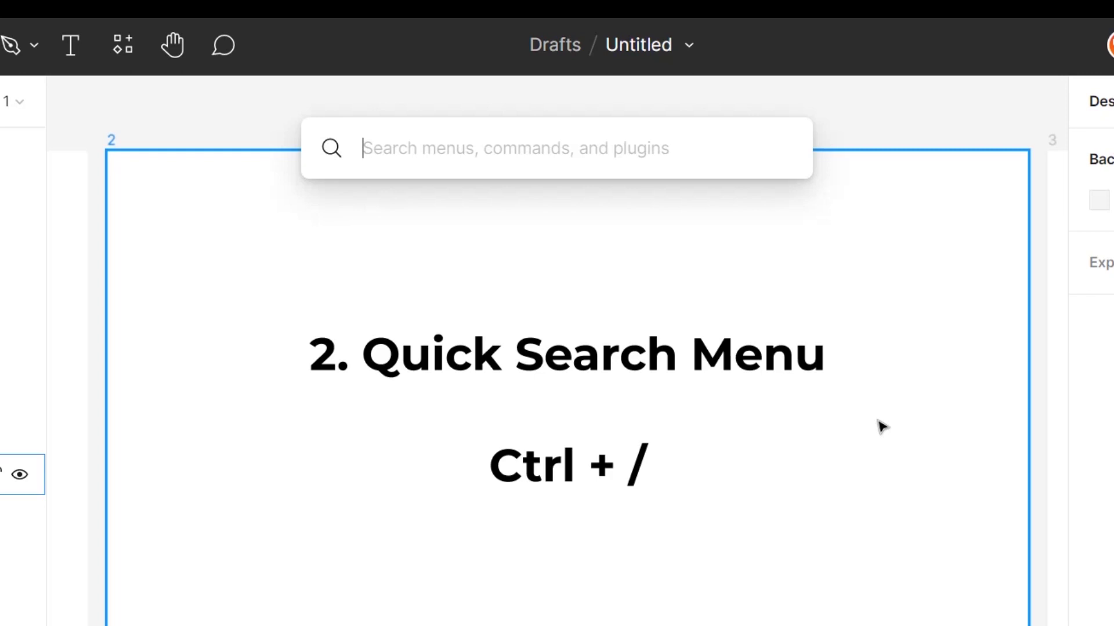
text(text)
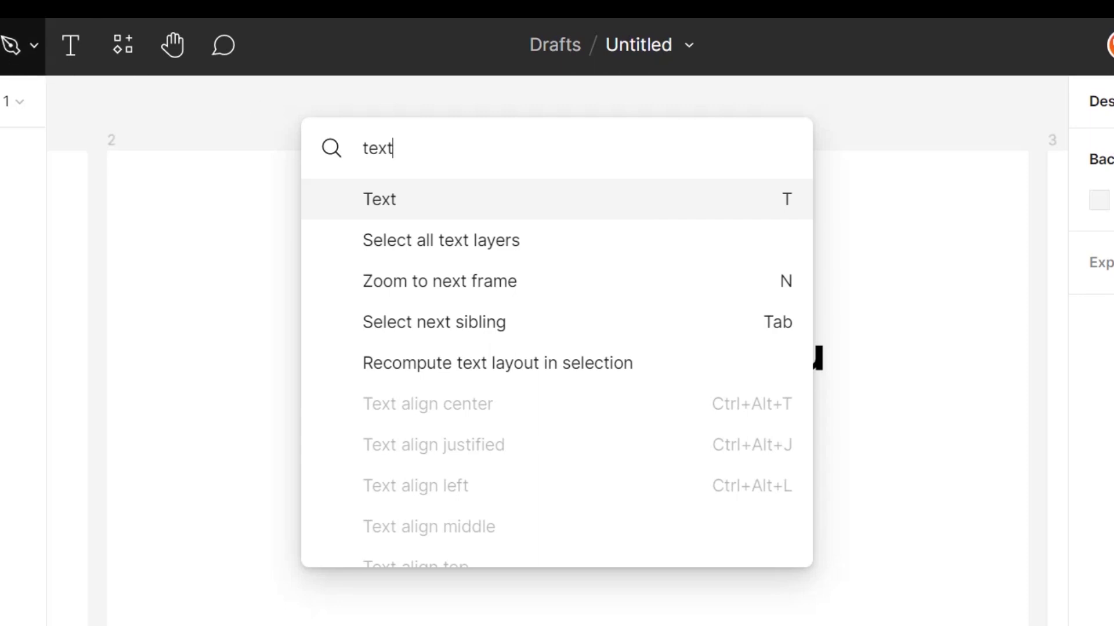
key(Escape)
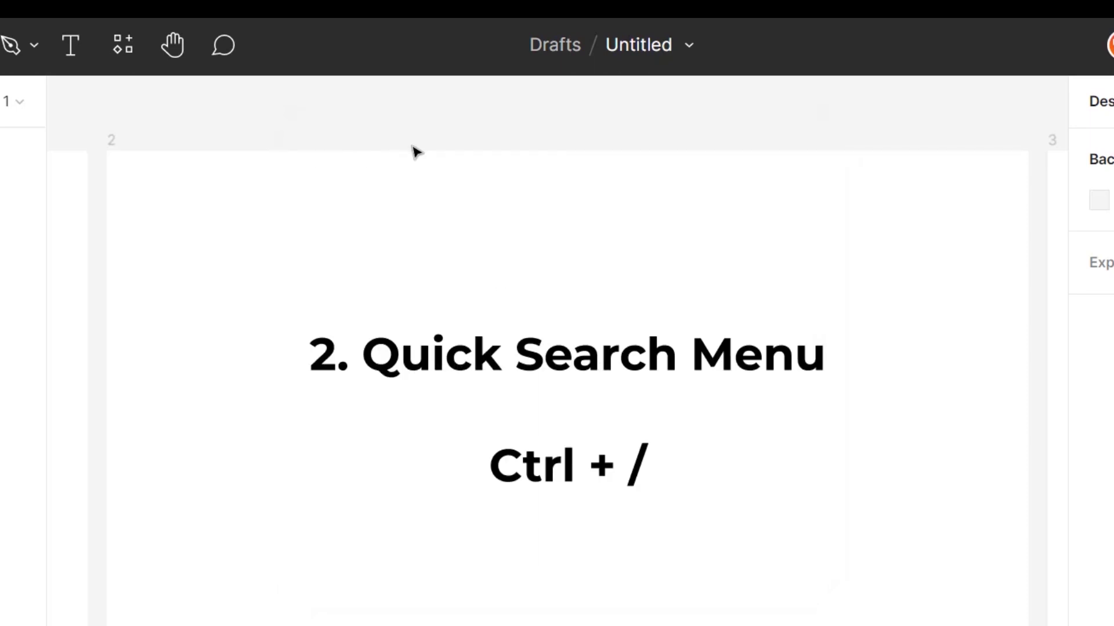
Look up "rec" in the quick search, clear the query and dismiss the search
key(ctrl+slash)
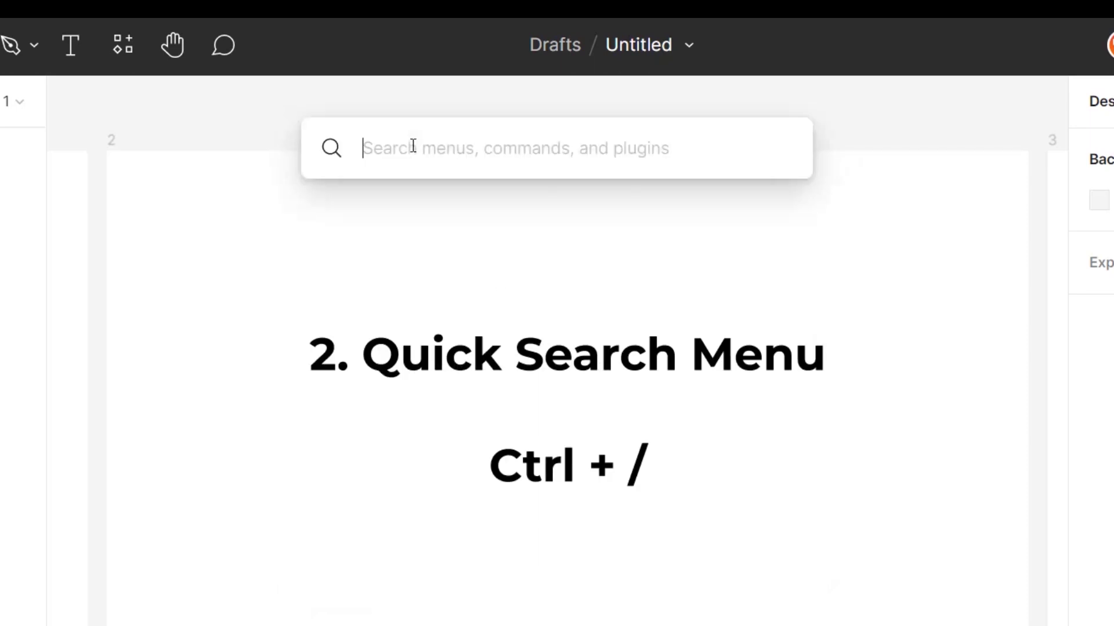
text(rec)
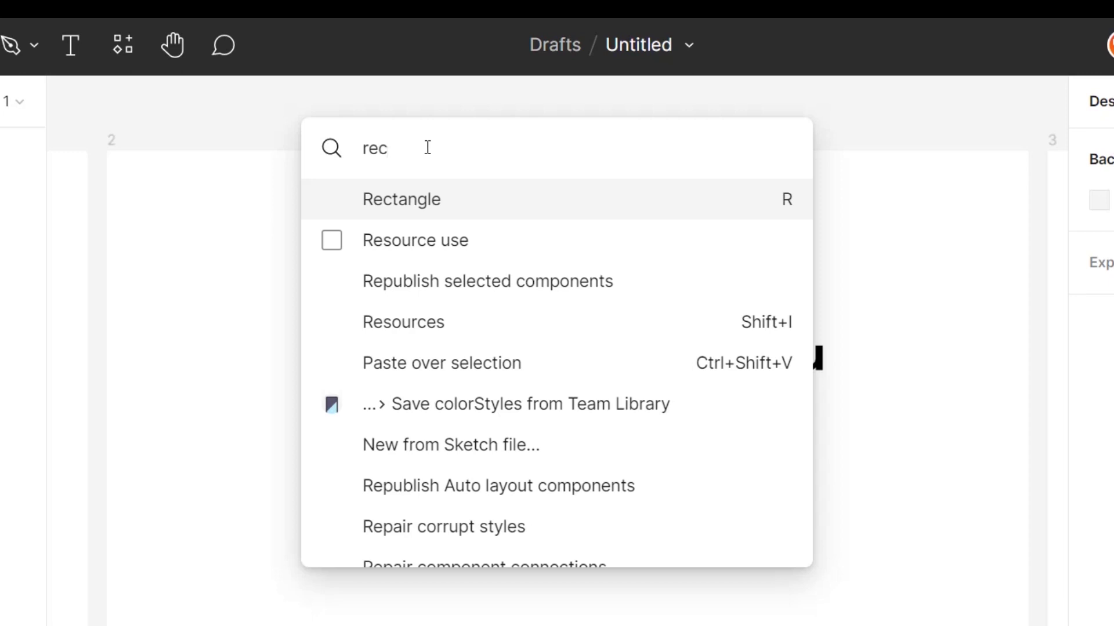
key(BackSpace)
key(BackSpace)
key(BackSpace)
click(442, 106)
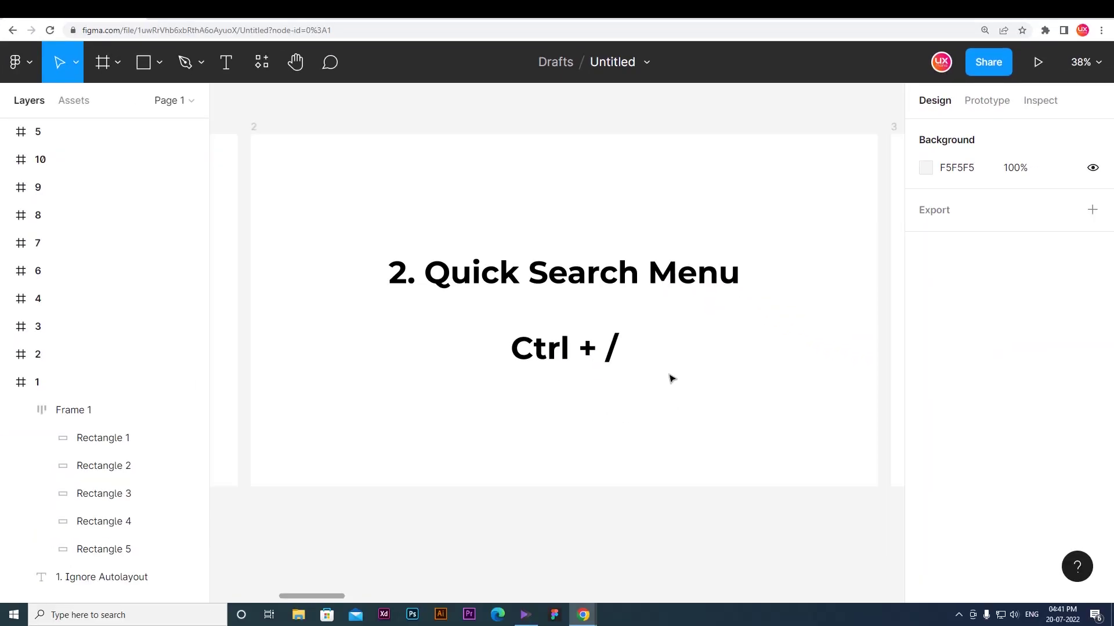
Draw a frame about 371 × 461 in the empty canvas above frame 3 and set its fill to EF8282
key(n)
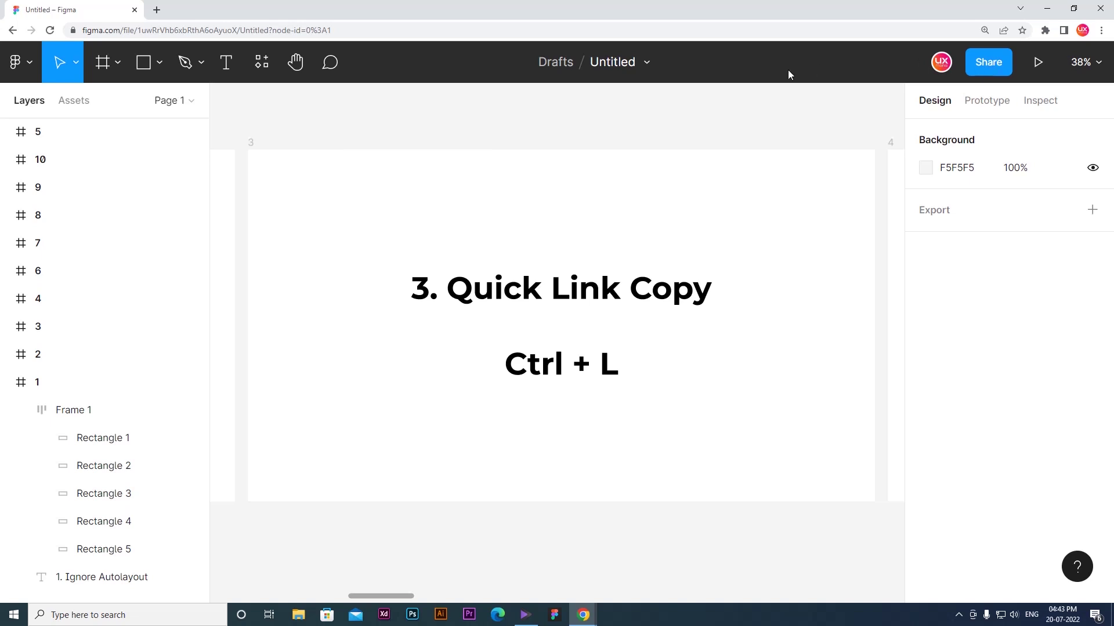
scroll(403, 182, up, 3)
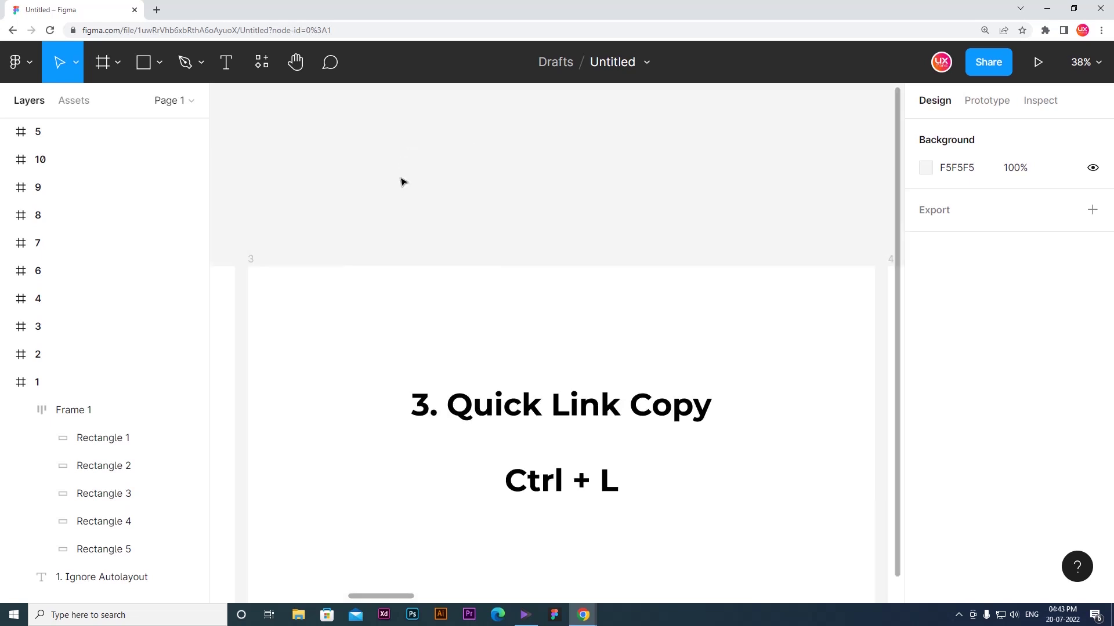
scroll(404, 181, up, 3)
key(f)
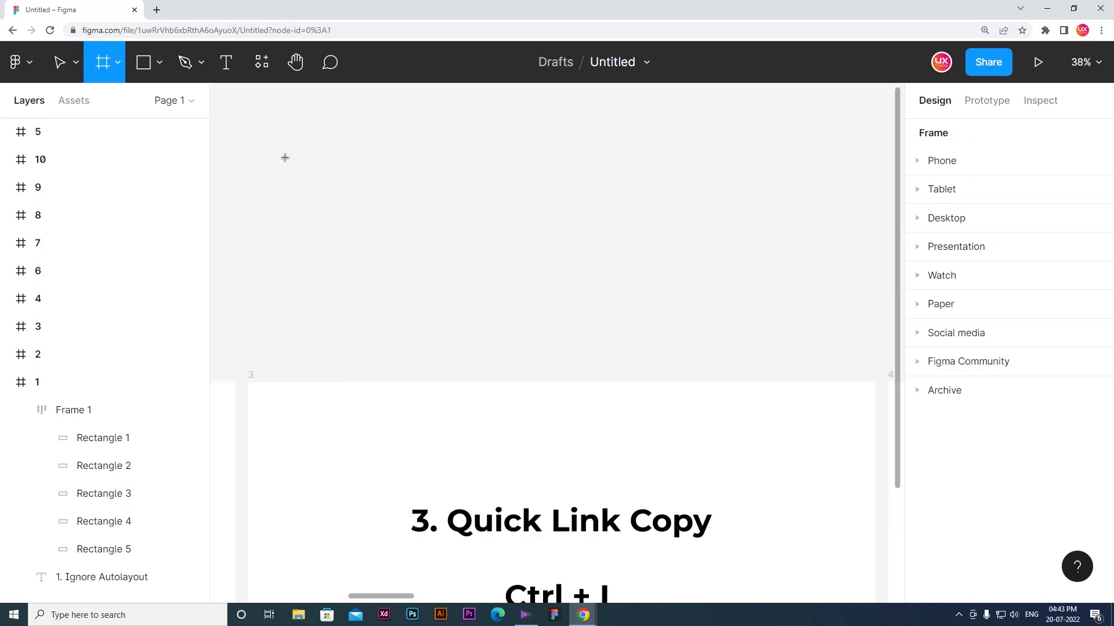
mouse_move(327, 182)
mouse_down()
mouse_move(435, 286)
mouse_move(448, 332)
mouse_up()
scroll(918, 374, down, 2)
click(925, 410)
drag(796, 216, 791, 179)
click(472, 179)
Copy the page link of the selected Frame 2 and open it in a new browser tab
click(359, 175)
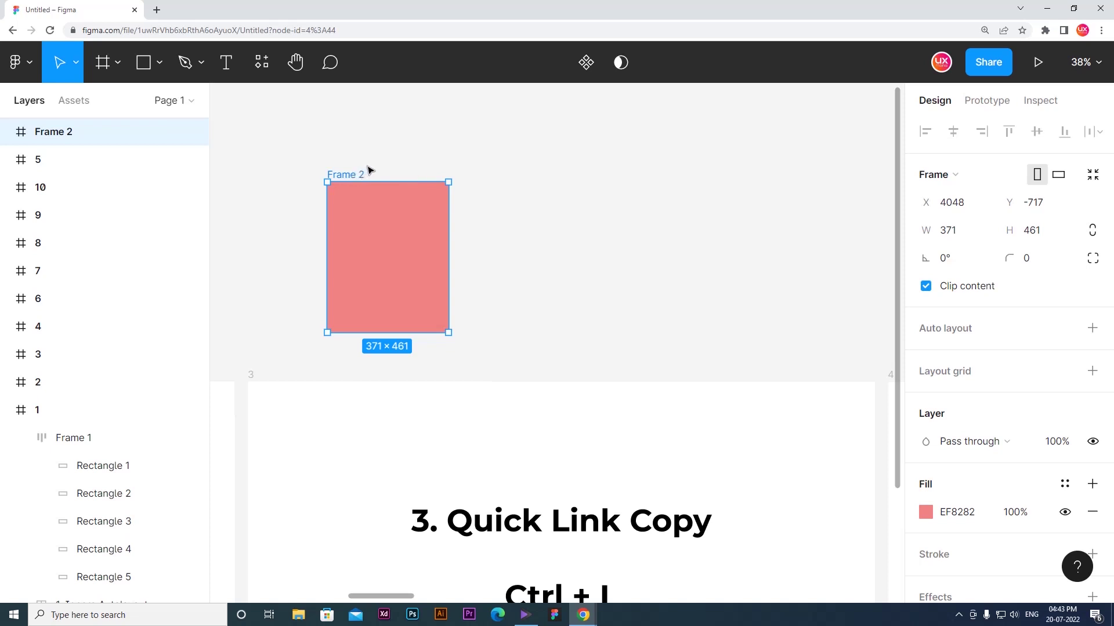
key(ctrl+l)
key(ctrl+c)
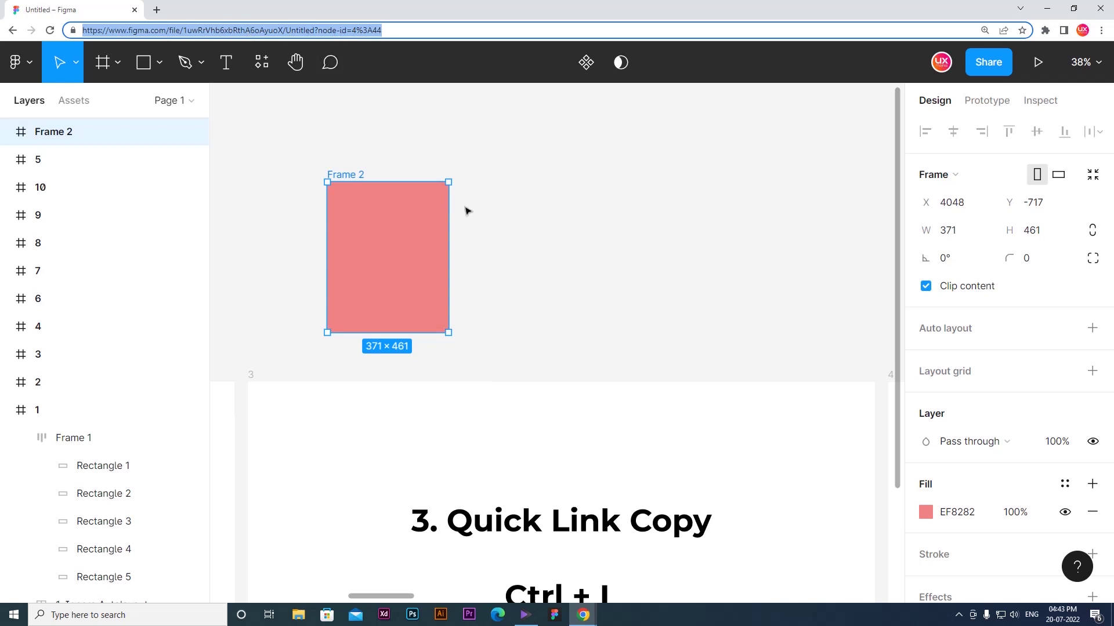
key(ctrl+t)
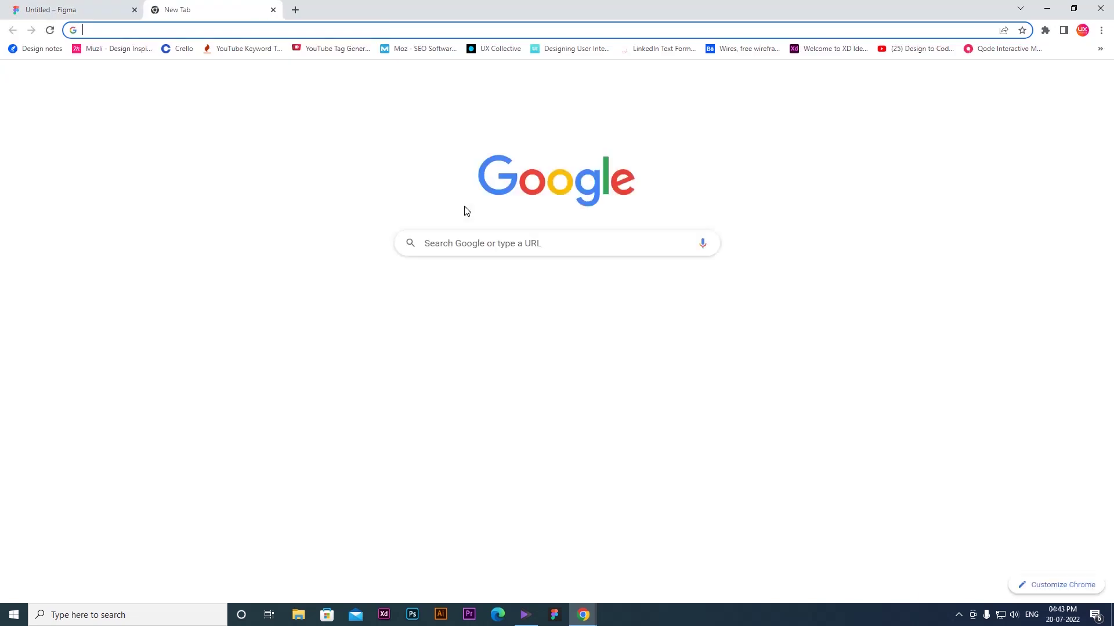
key(ctrl+v)
key(Return)
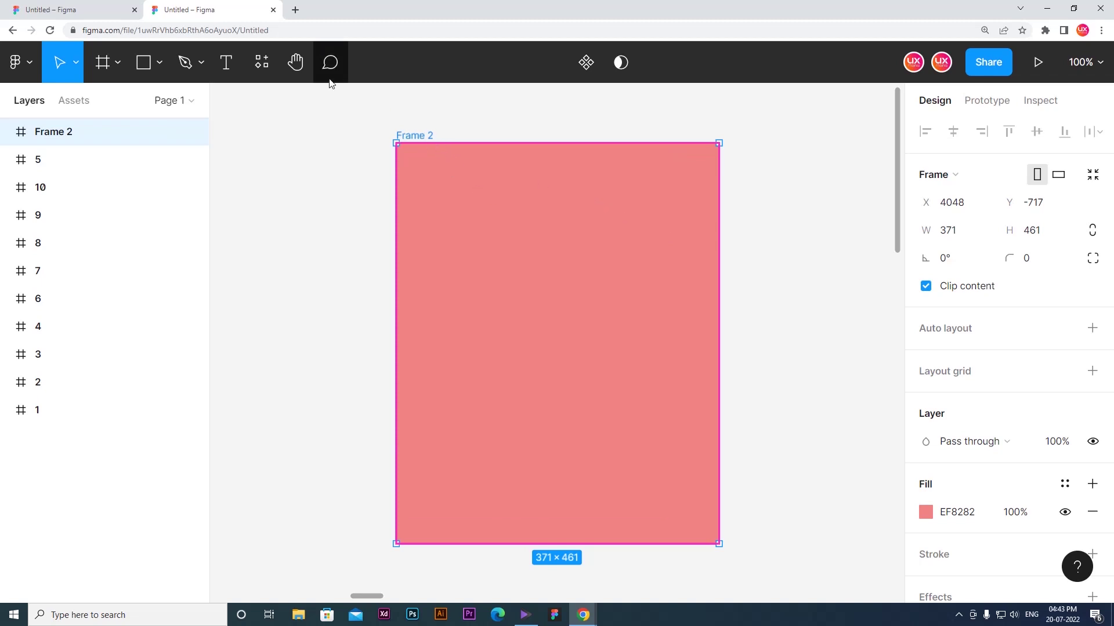
Close the second browser tab and delete the red Frame 2 above frame 3
click(272, 10)
key(BackSpace)
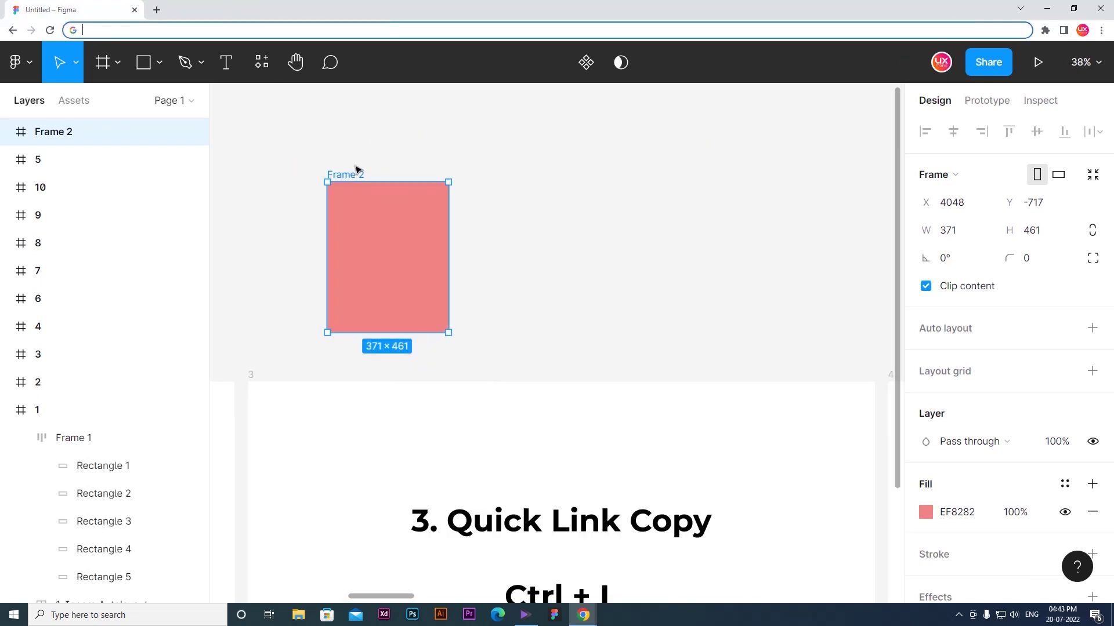
click(366, 167)
click(350, 176)
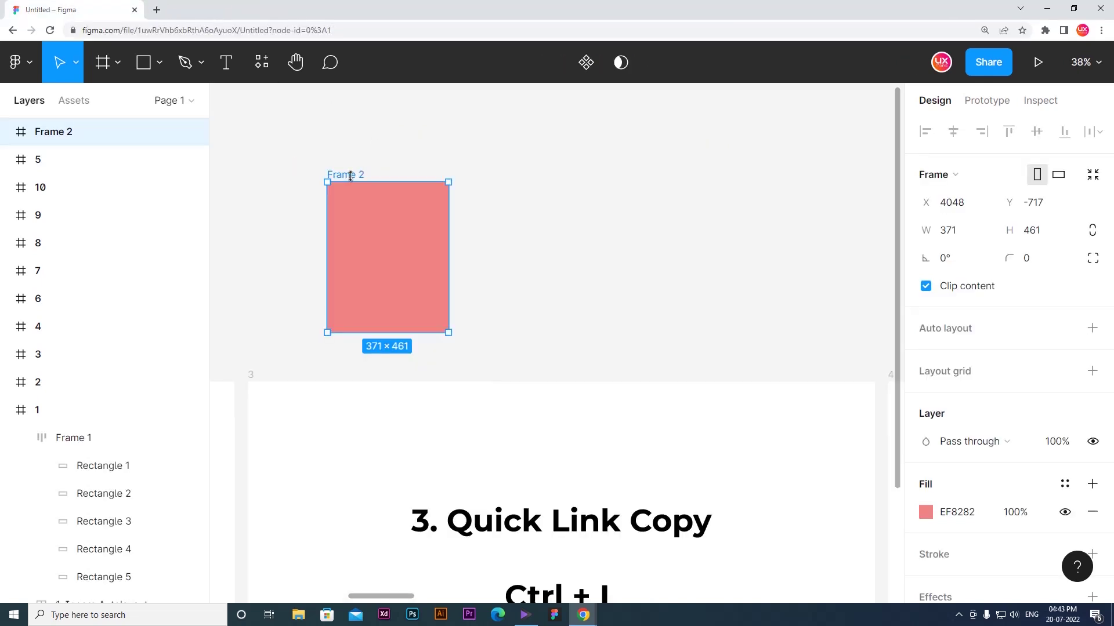
key(Delete)
Go to frame 4 and switch to Prototype mode and back to Design mode
scroll(375, 182, down, 2)
drag(537, 371, 500, 291)
scroll(499, 291, right, 6)
scroll(400, 289, up, 2)
scroll(400, 289, up, 3)
scroll(425, 329, down, 3)
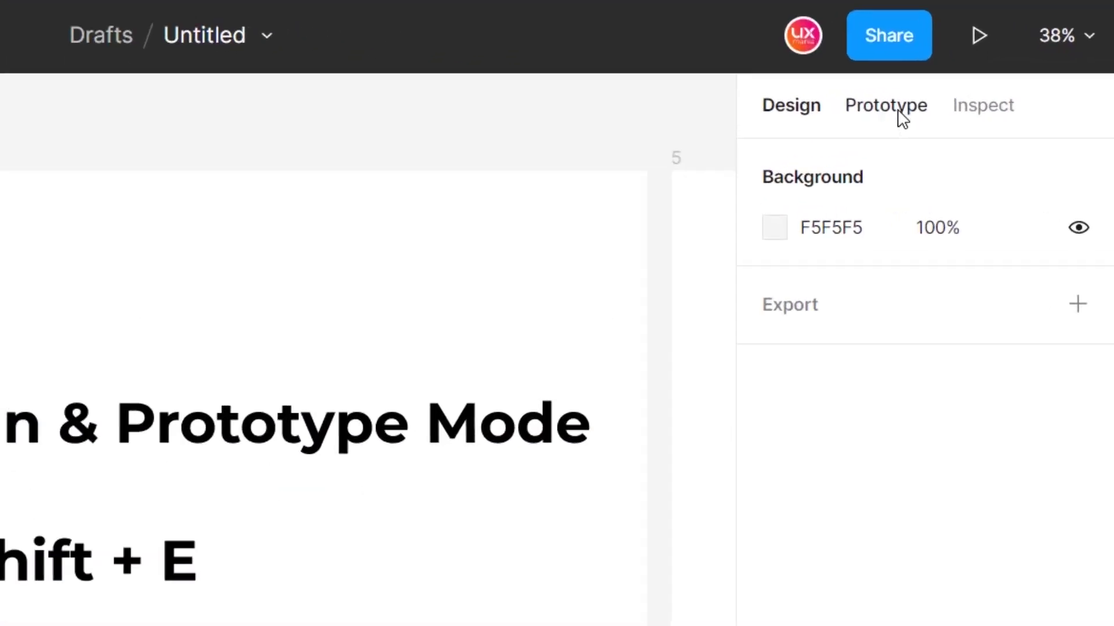
click(899, 116)
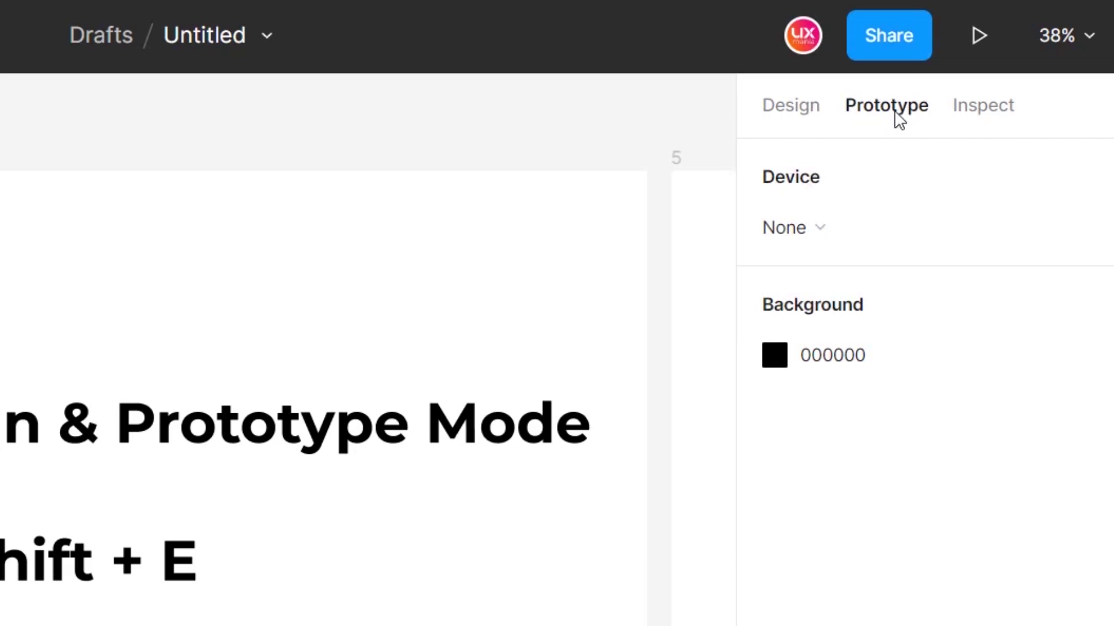
click(787, 116)
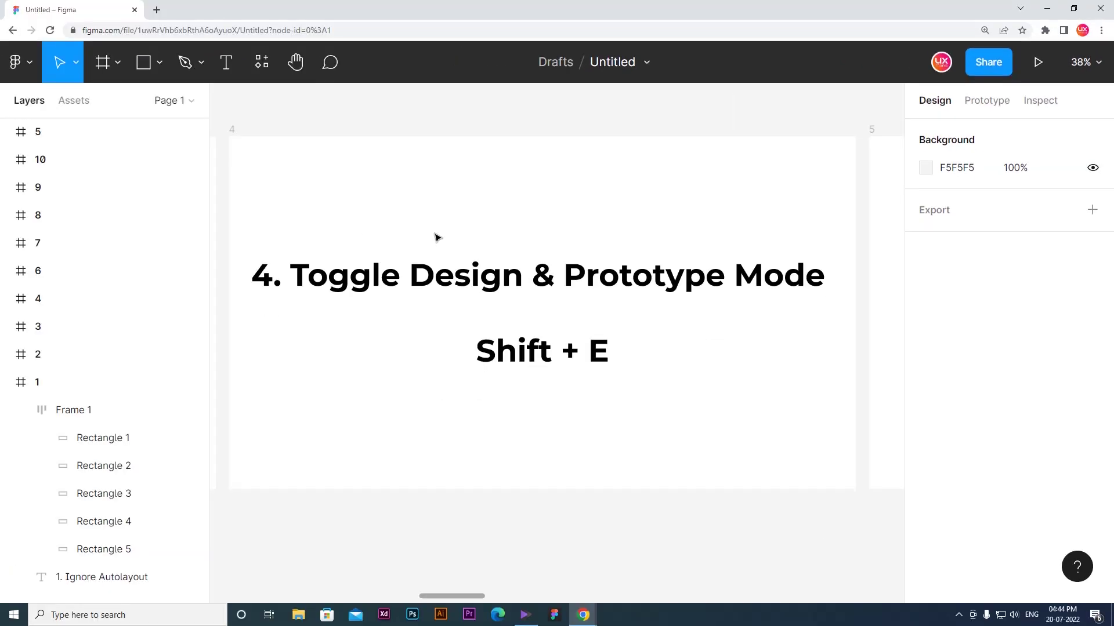
Toggle repeatedly between Design and Prototype modes, ending in Prototype mode, and select the text in frame 4
key(shift+e)
key(shift+e)
key(shift+e)
key(shift+e)
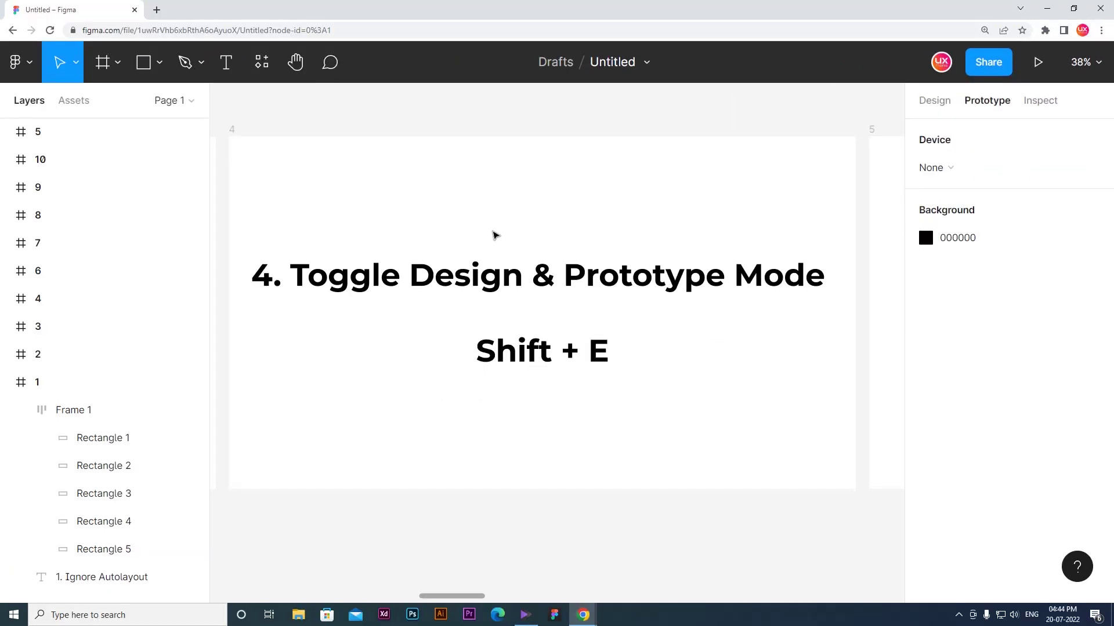
key(shift+e)
key(shift+e)
key(shift+e)
key(shift+e)
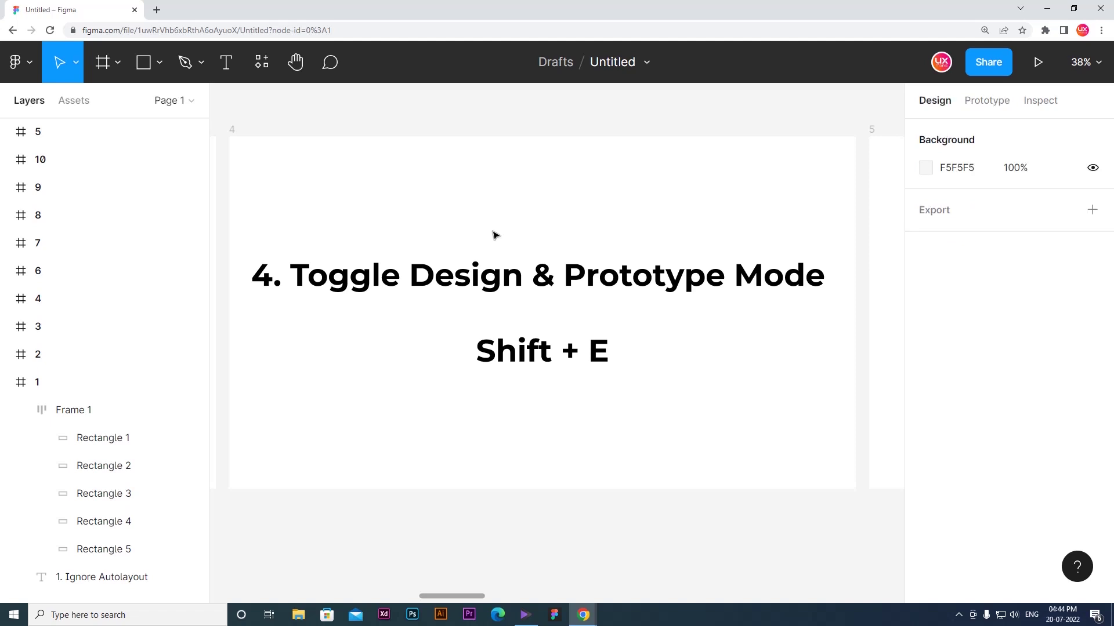
key(shift+e)
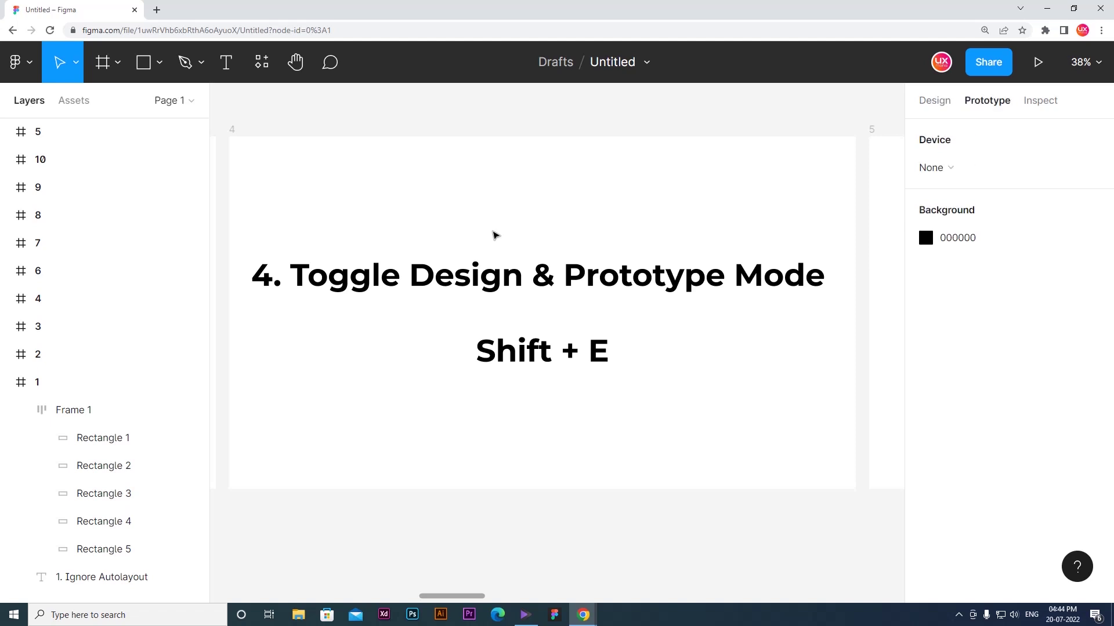
click(831, 313)
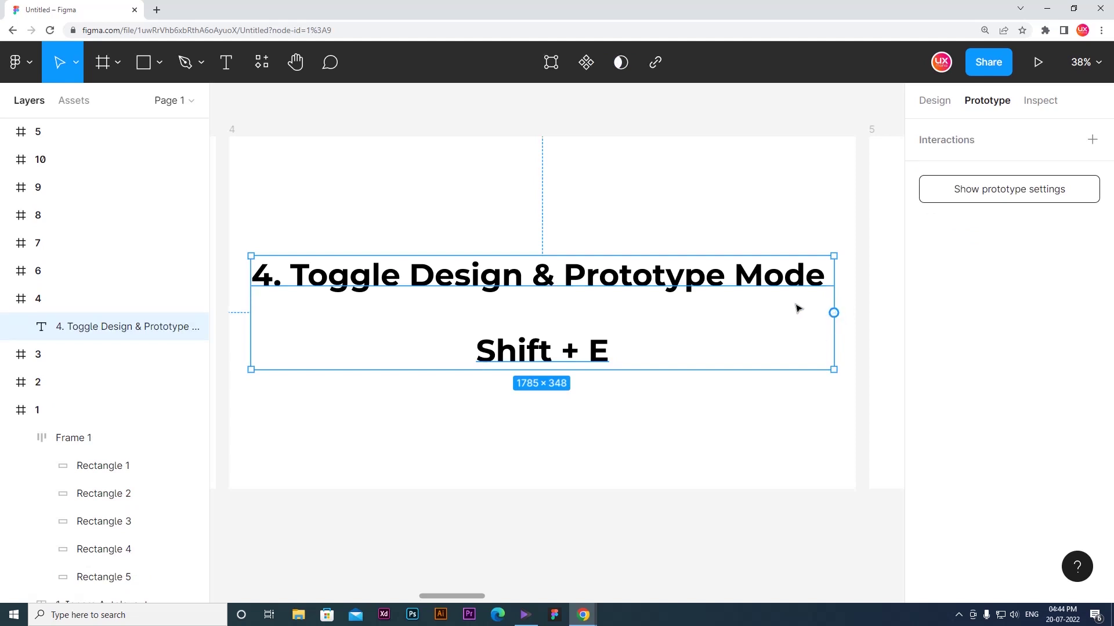
Switch back to Design mode, deselect the text in frame 4 and go to frame 5
key(shift+e)
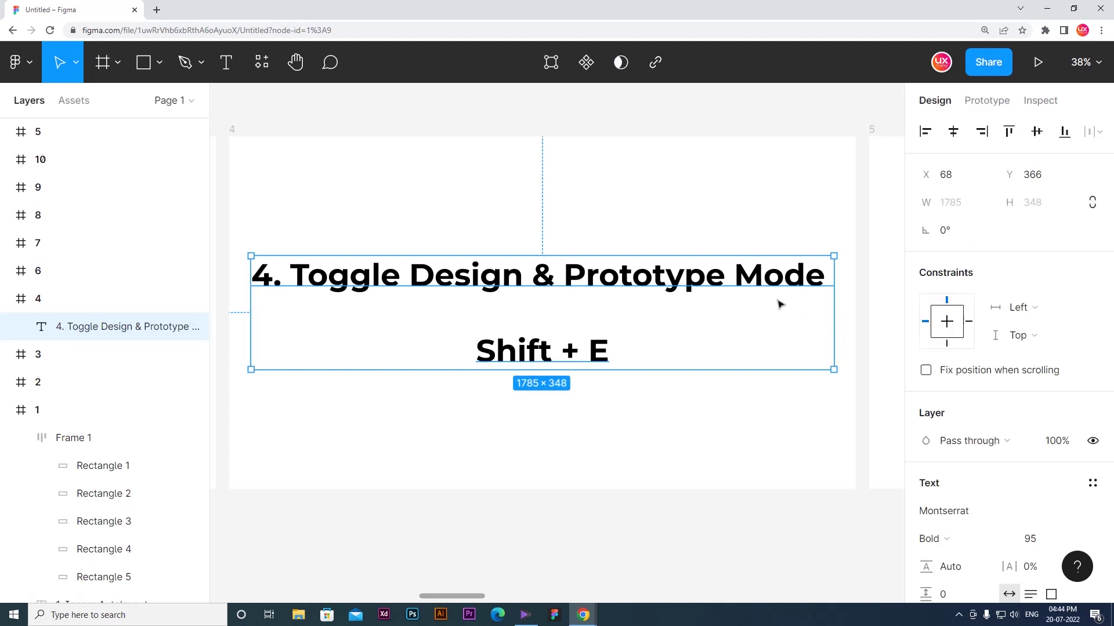
click(574, 175)
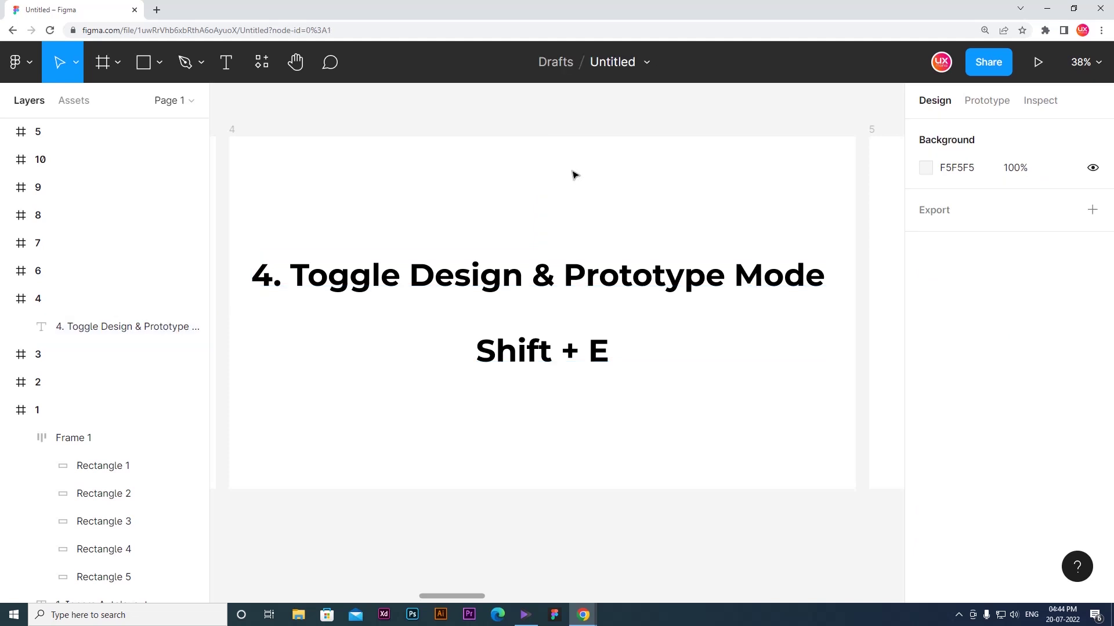
scroll(489, 181, right, 10)
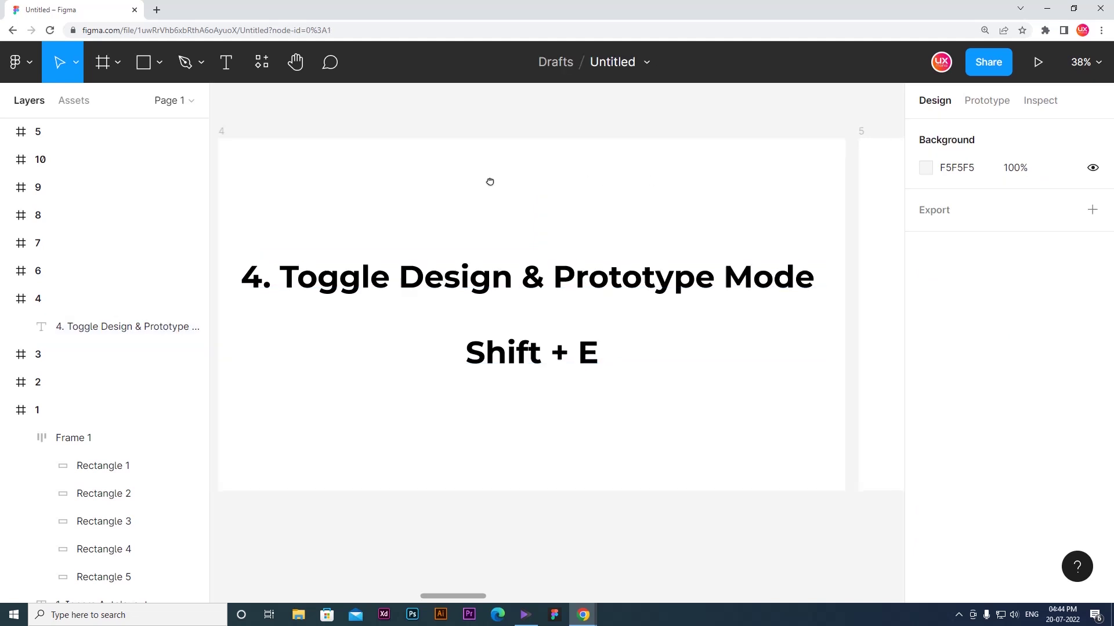
drag(491, 230, 497, 248)
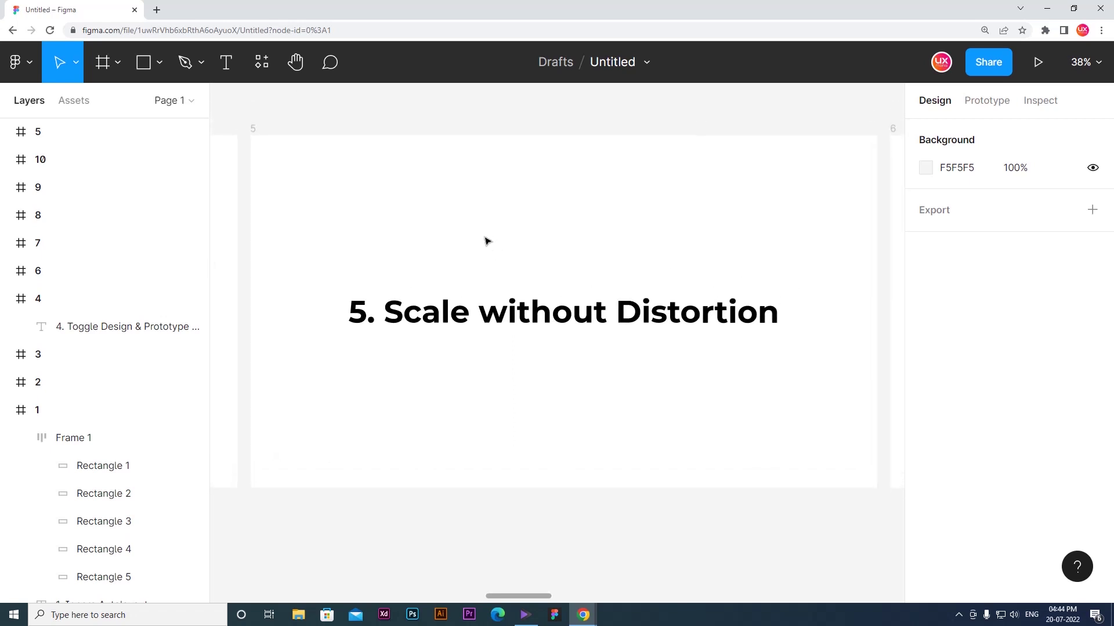
Draw a rectangle and an overlapping ellipse above the heading in frame 5, about 227 × 171 together, and select both
key(r)
drag(463, 176, 538, 230)
key(o)
drag(450, 167, 558, 246)
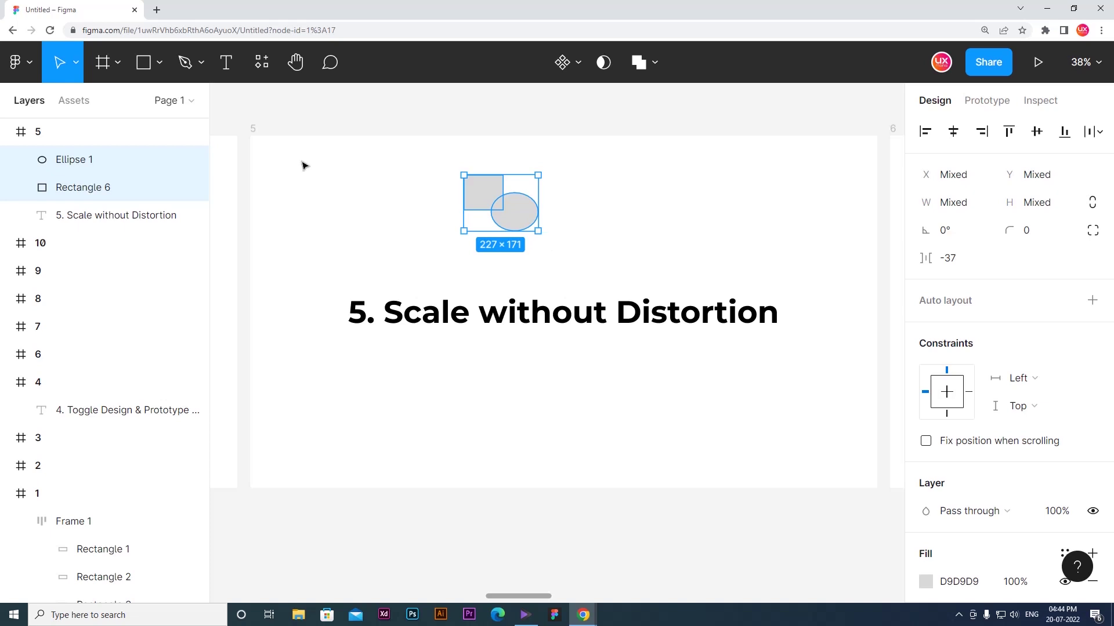
mouse_move(537, 231)
mouse_down()
mouse_move(545, 261)
mouse_move(591, 258)
mouse_move(574, 283)
mouse_move(581, 257)
mouse_move(532, 243)
mouse_move(519, 223)
mouse_move(588, 285)
mouse_move(538, 231)
mouse_up()
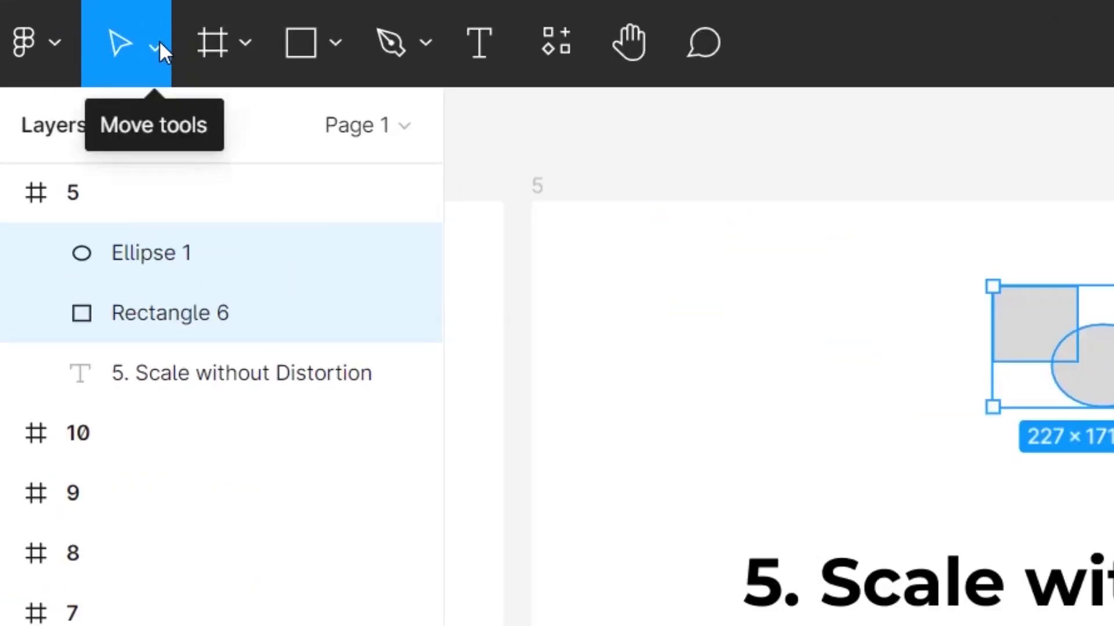
Enlarge the rectangle and ellipse together to about 267 × 201 with the Scale tool, and return to the Move tool
click(77, 62)
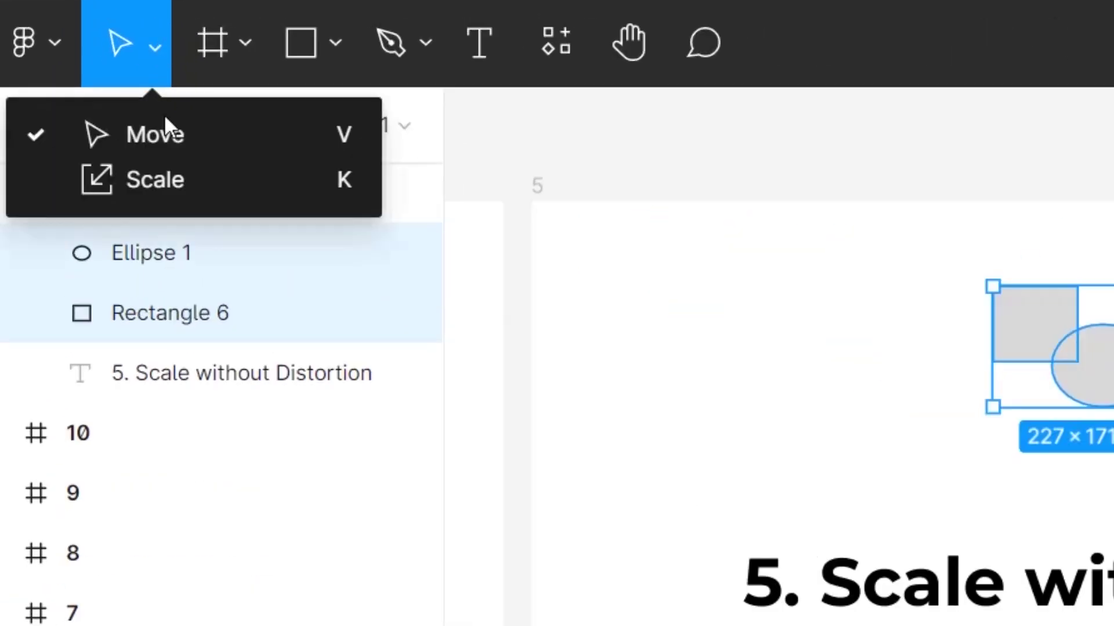
click(214, 180)
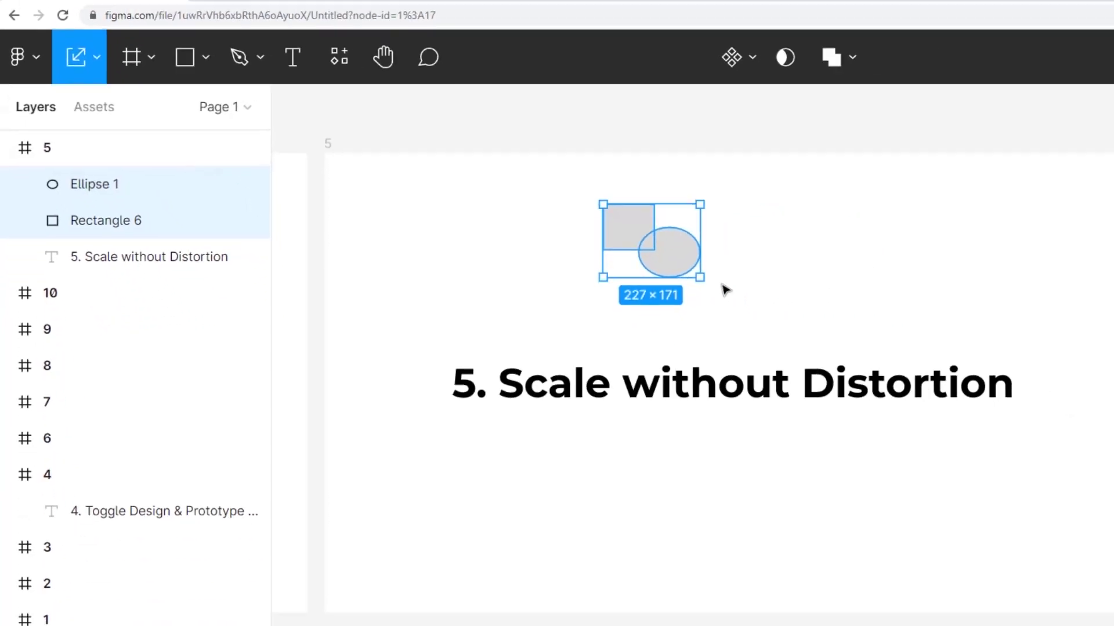
mouse_move(537, 230)
mouse_down()
mouse_move(733, 385)
mouse_move(596, 298)
mouse_move(542, 244)
mouse_move(803, 438)
mouse_move(591, 272)
mouse_move(765, 419)
mouse_move(709, 378)
mouse_move(583, 251)
mouse_move(788, 426)
mouse_move(629, 318)
mouse_move(573, 253)
mouse_move(638, 328)
mouse_move(551, 240)
mouse_up()
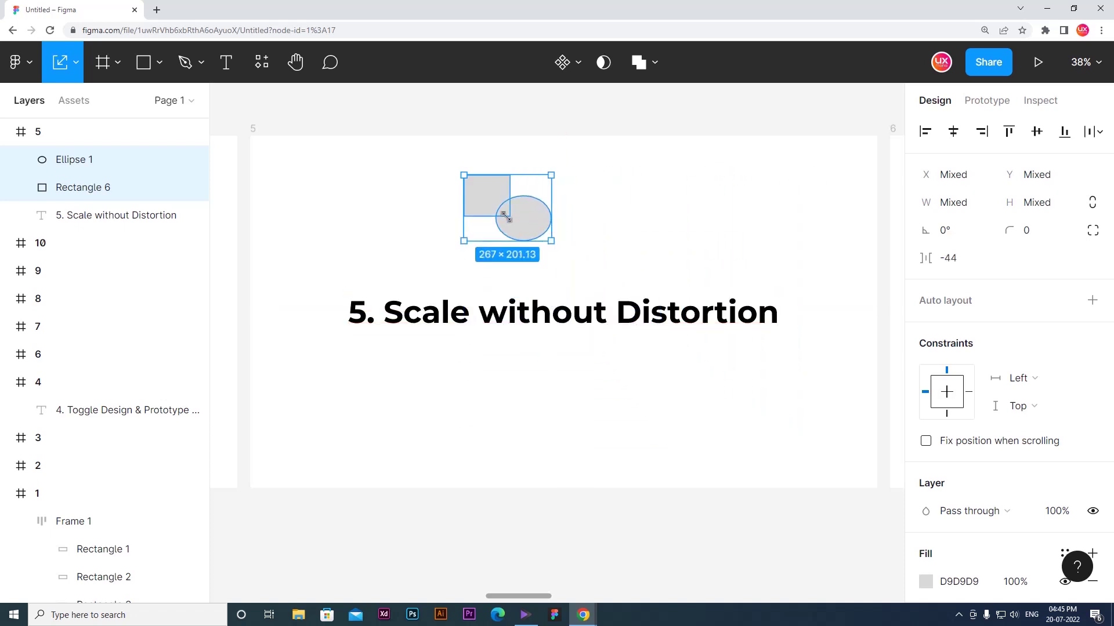
click(76, 62)
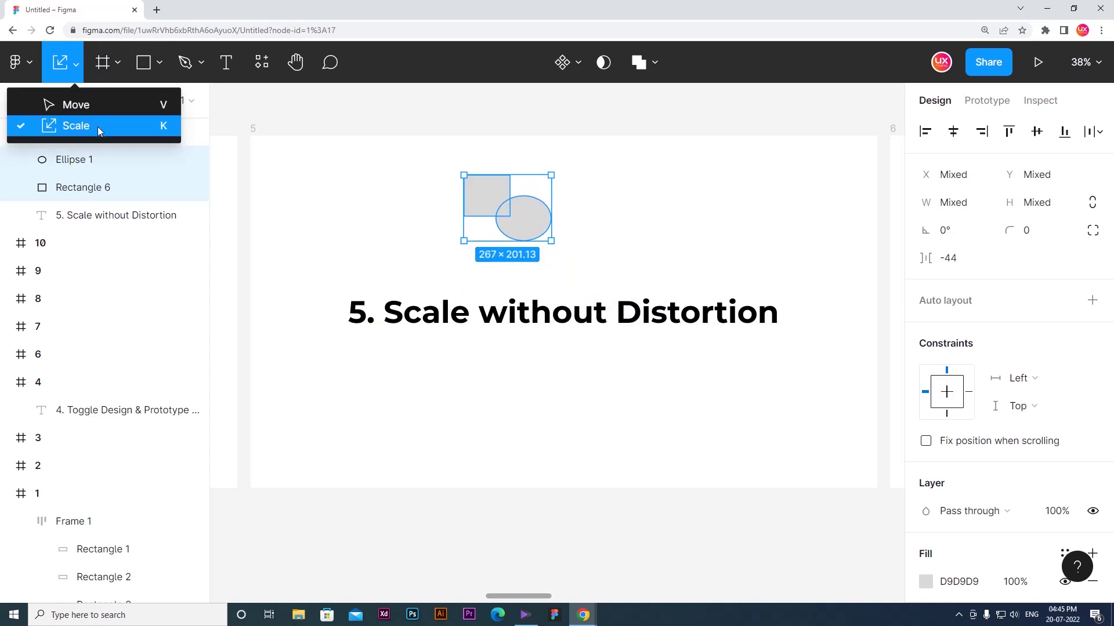
click(146, 105)
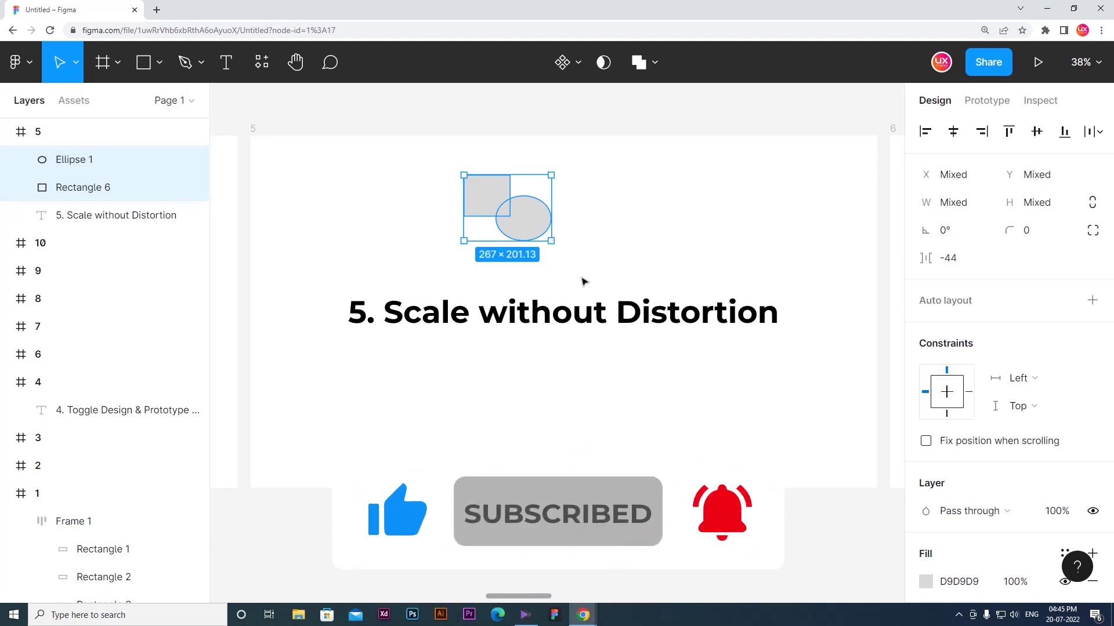
Delete the rectangle and ellipse from frame 5 and go to frame 6
key(Delete)
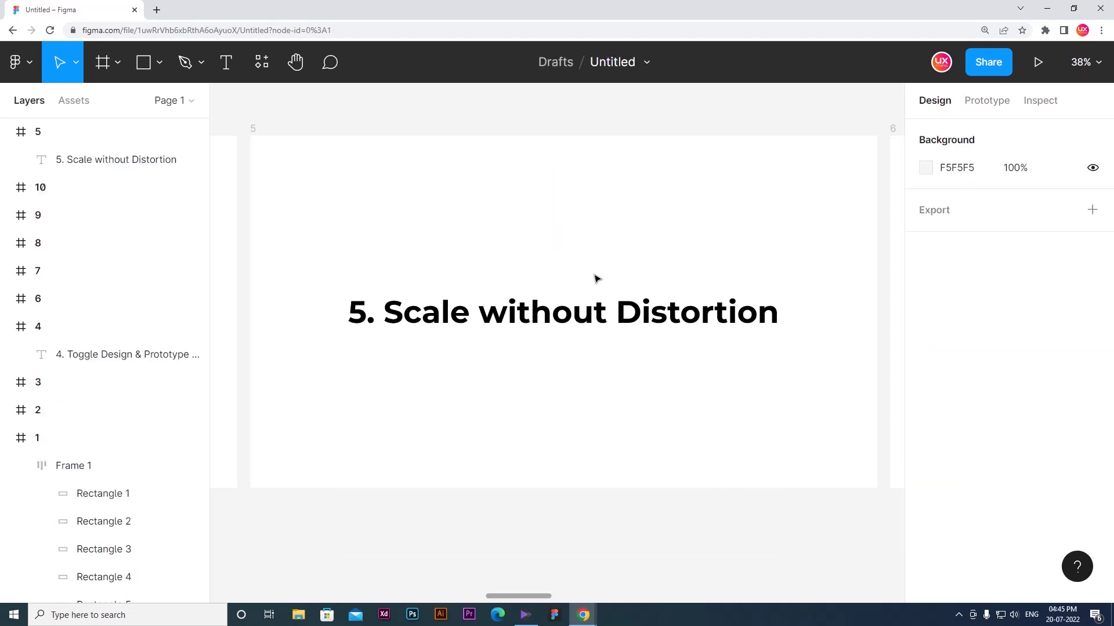
drag(828, 263, 550, 281)
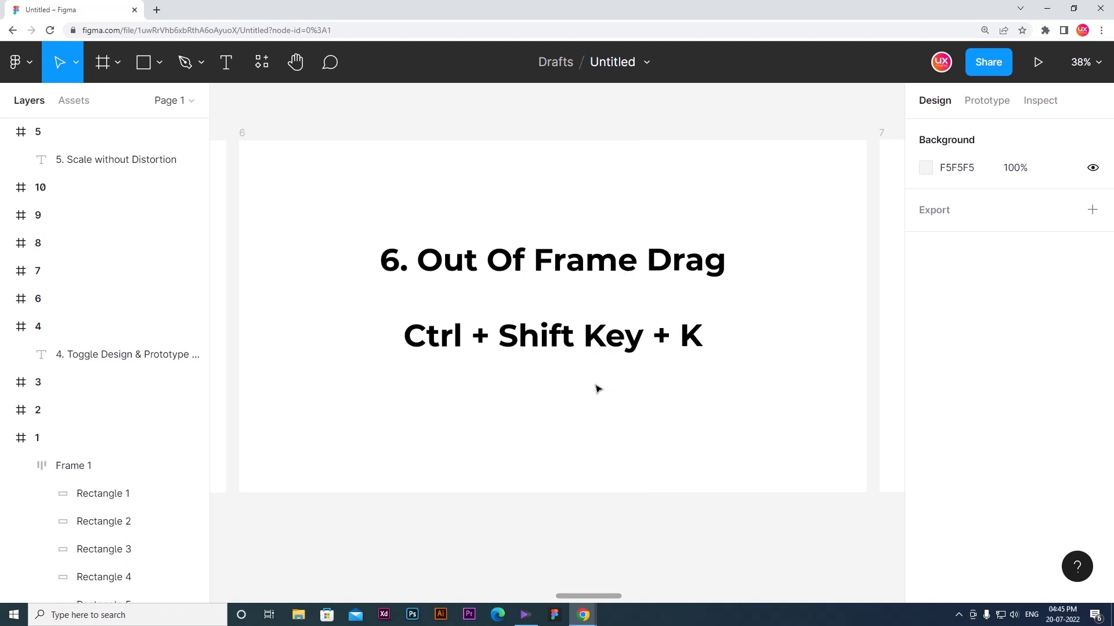
Draw a rectangle about 283 × 195 below the text in frame 6 and fill it with the muted red C66767
key(r)
drag(401, 385, 494, 448)
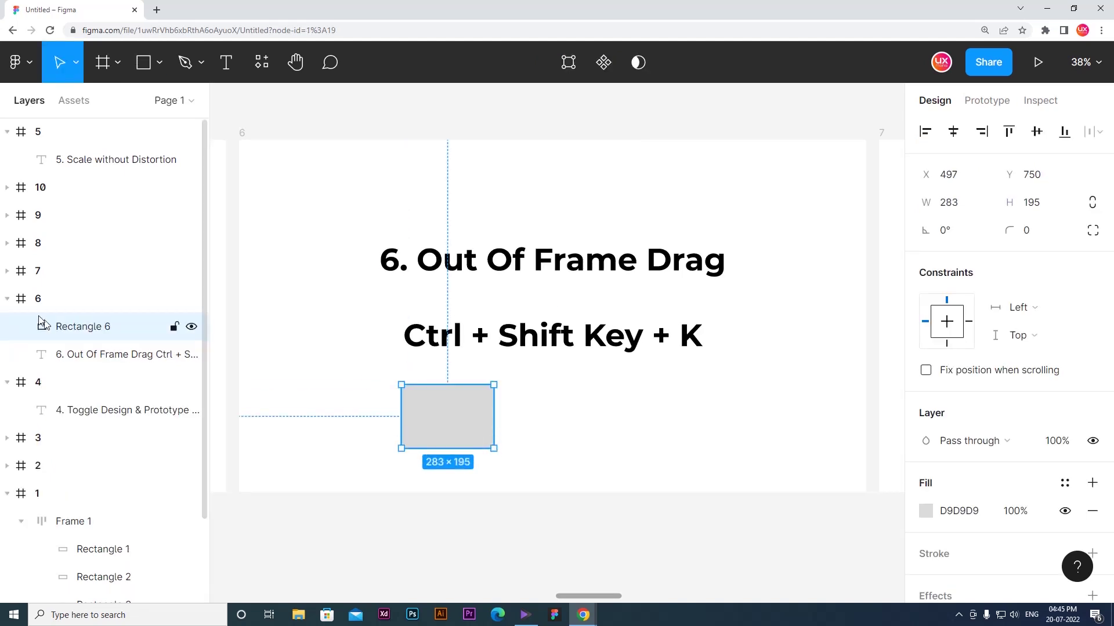
click(926, 502)
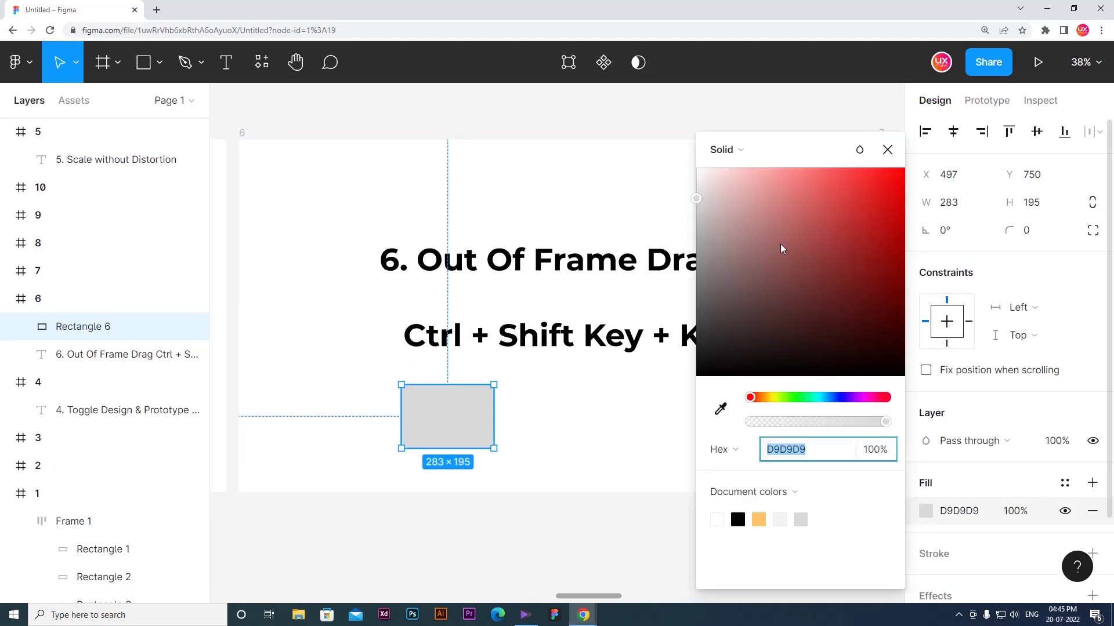
drag(781, 248, 796, 214)
Move the red rectangle out of frame 6 onto the canvas below, undo the move and select frame 6
click(242, 135)
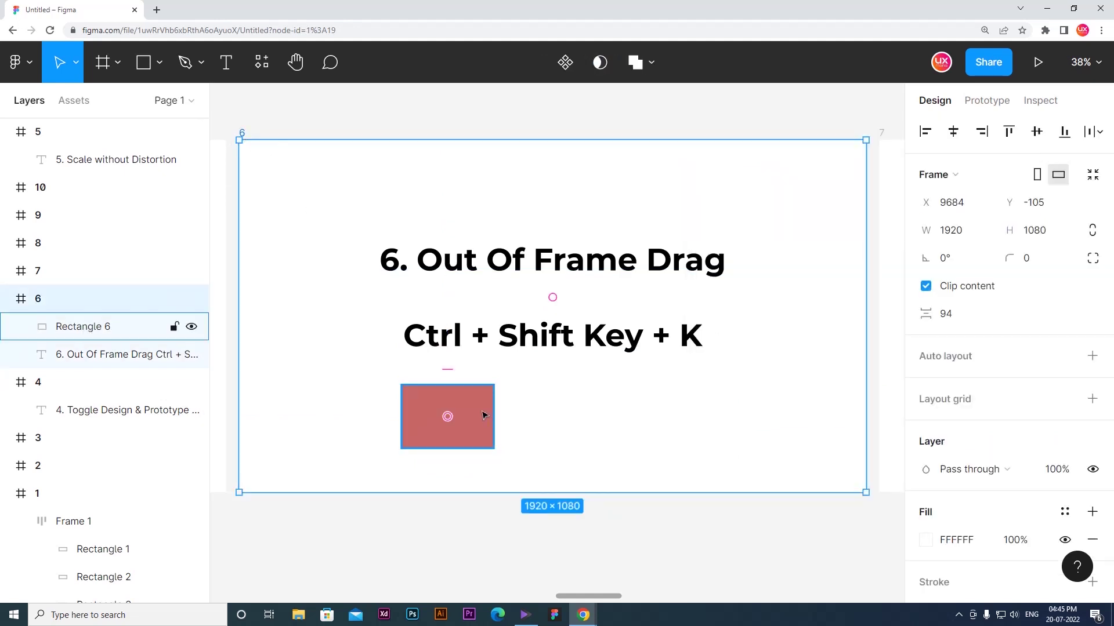
drag(485, 412, 485, 522)
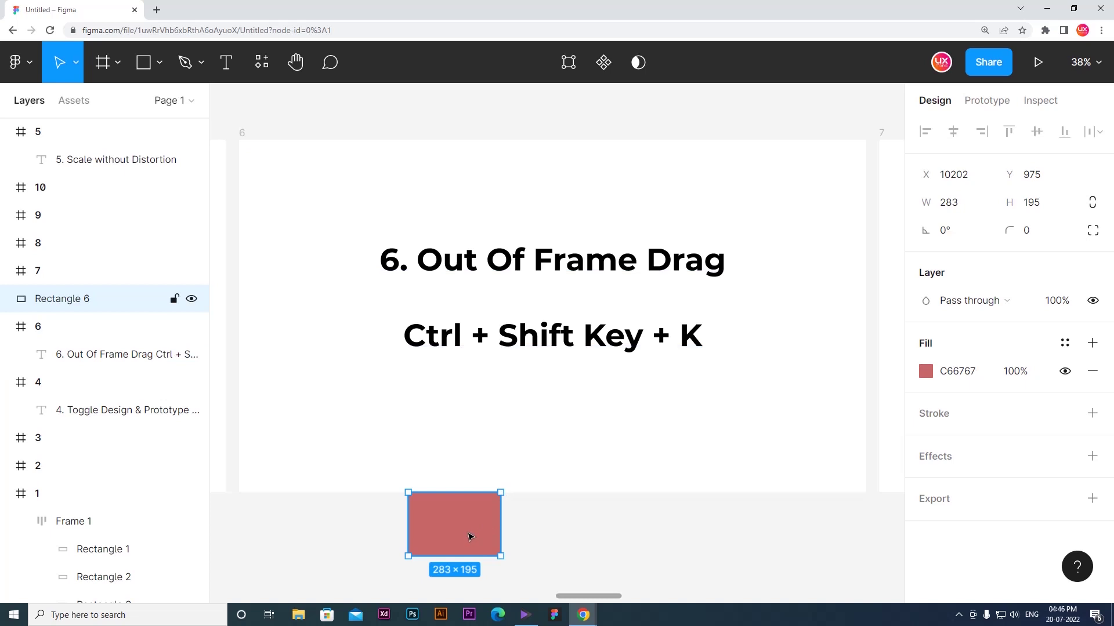
key(ctrl+z)
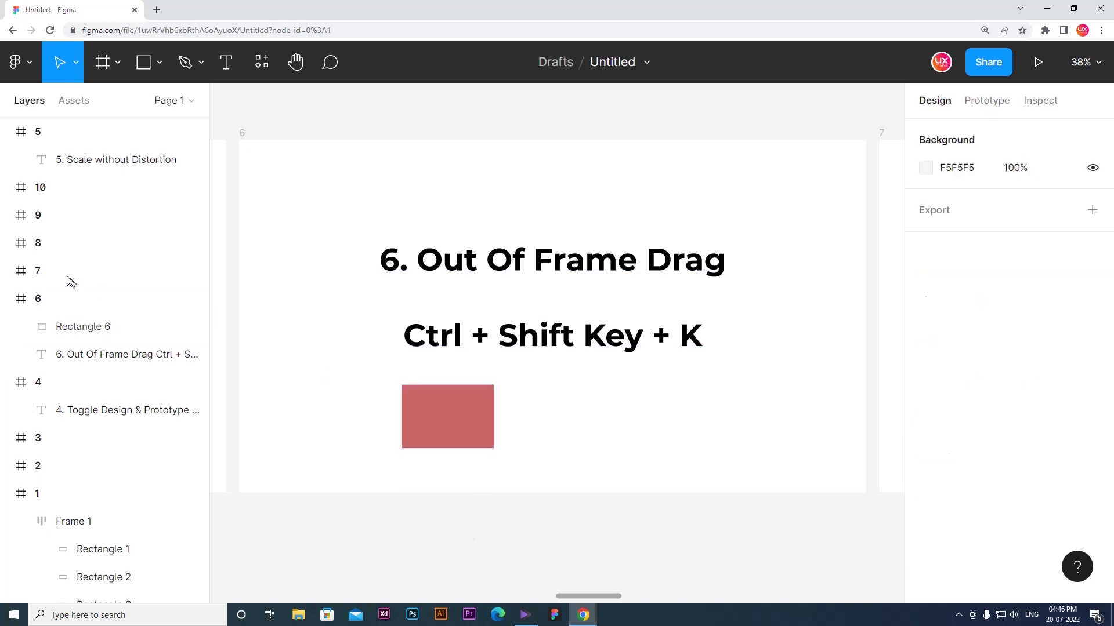
click(64, 302)
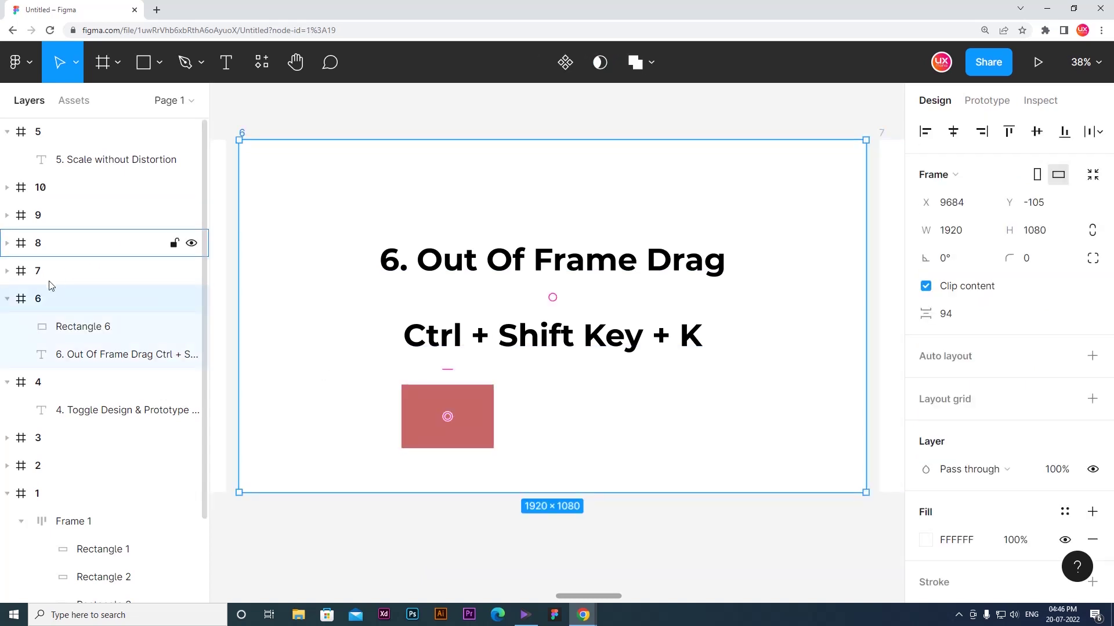
Move the red rectangle below frame 6, once keeping it nested in the frame and once releasing it onto the canvas, undoing each move
click(76, 328)
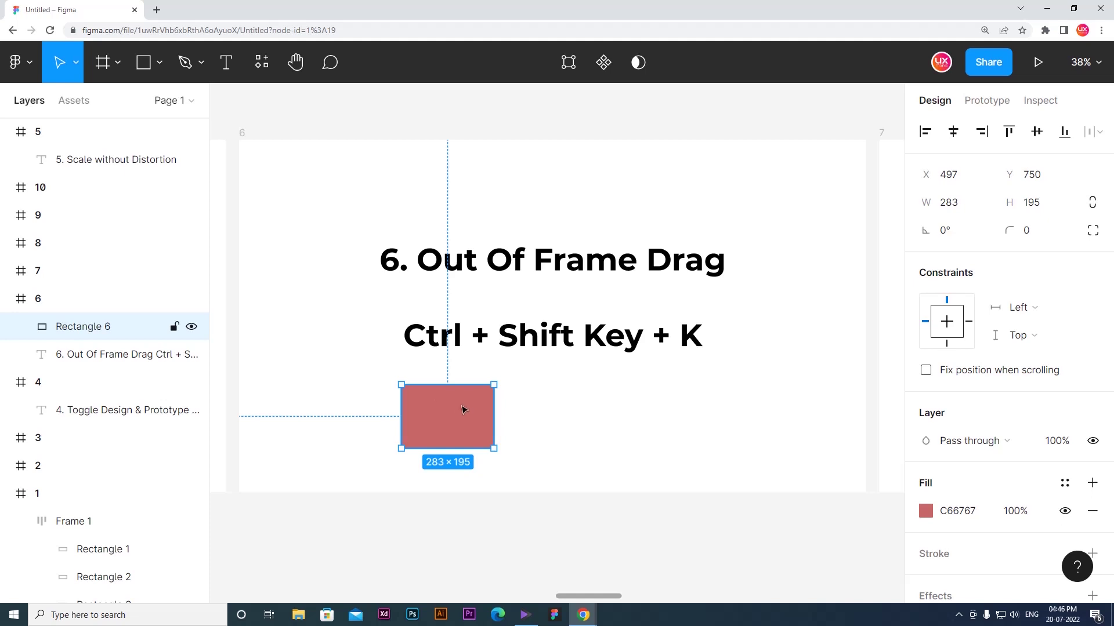
drag(455, 417, 453, 531)
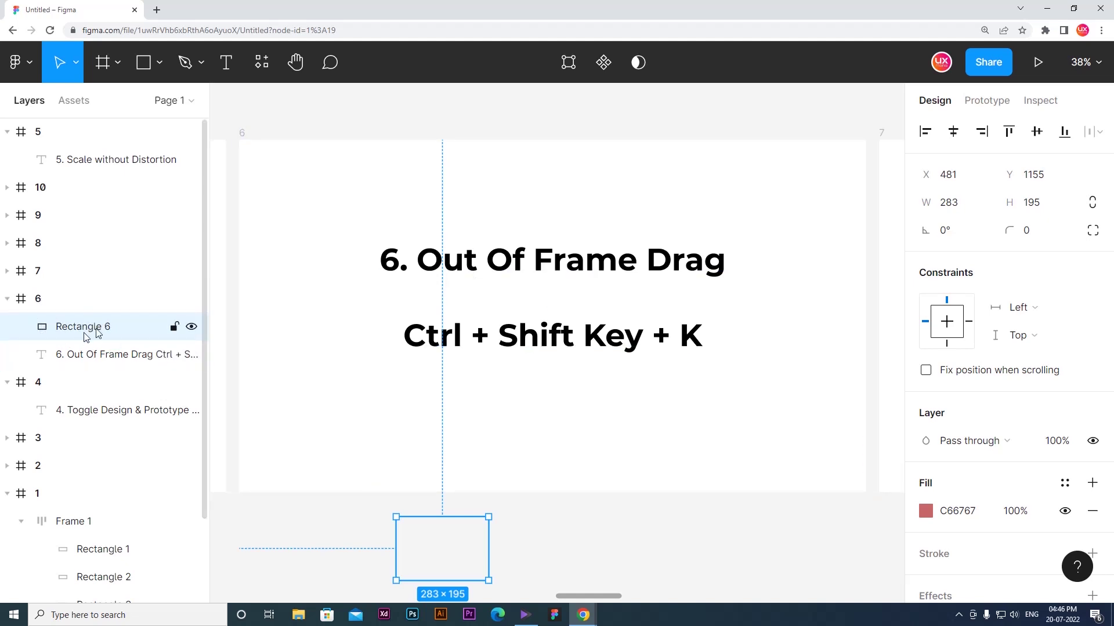
key(ctrl+z)
key(ctrl+z)
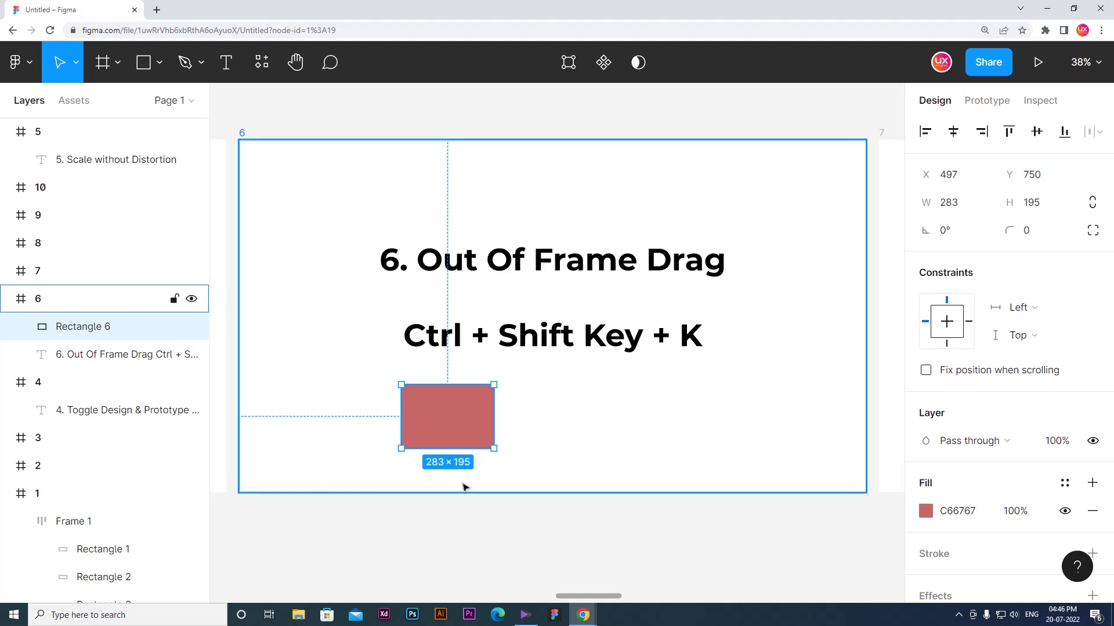
drag(452, 416, 458, 529)
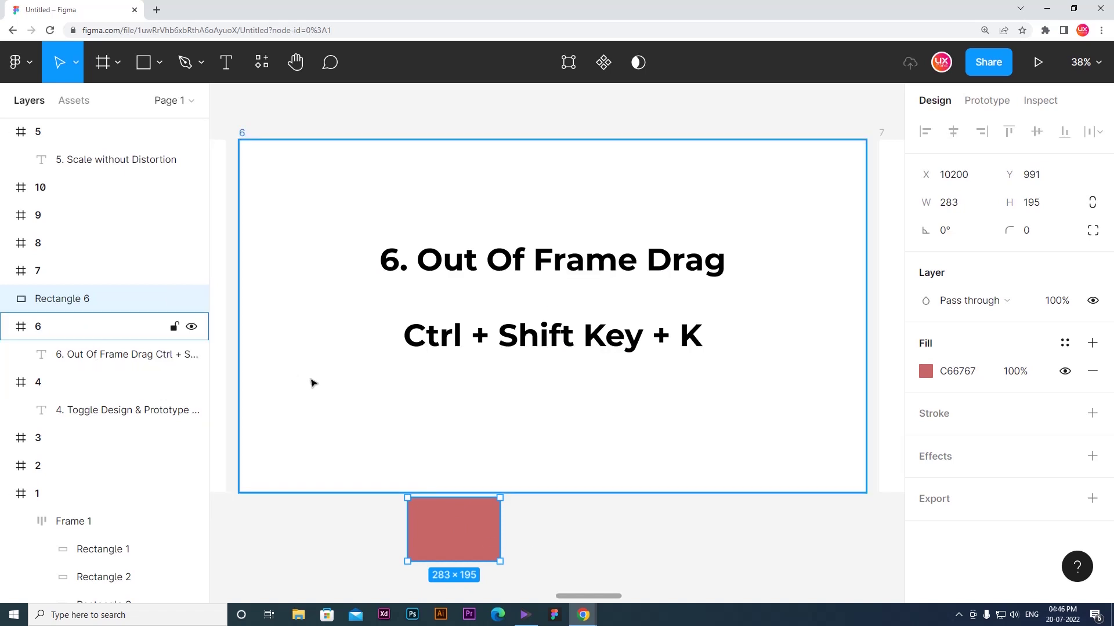
key(ctrl+z)
Delete the red rectangle from frame 6 and go to frame 7
click(455, 411)
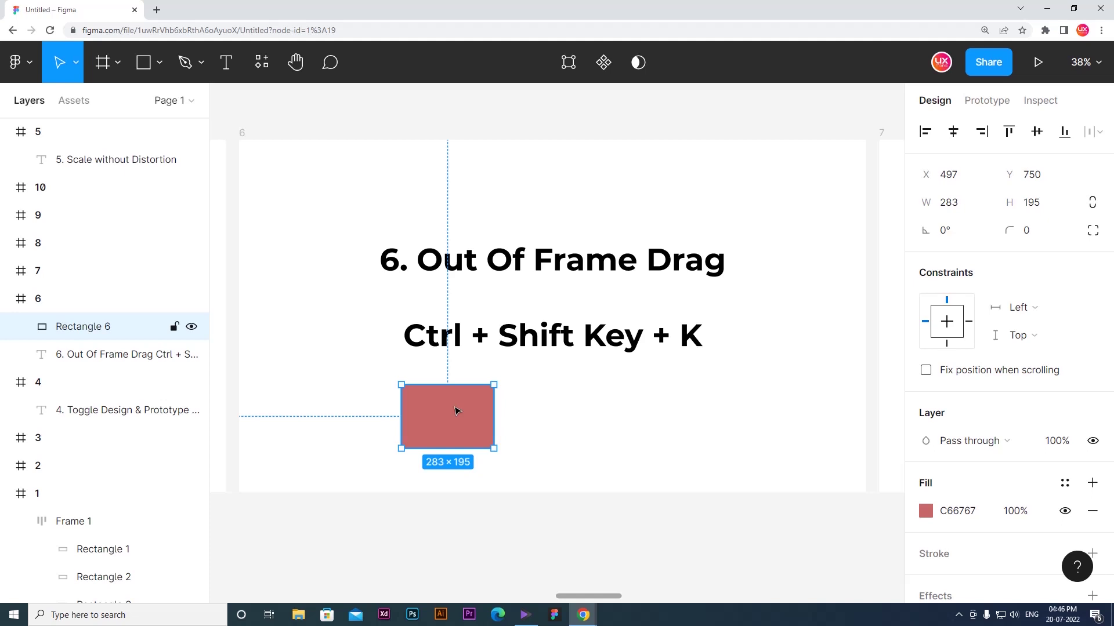
key(Delete)
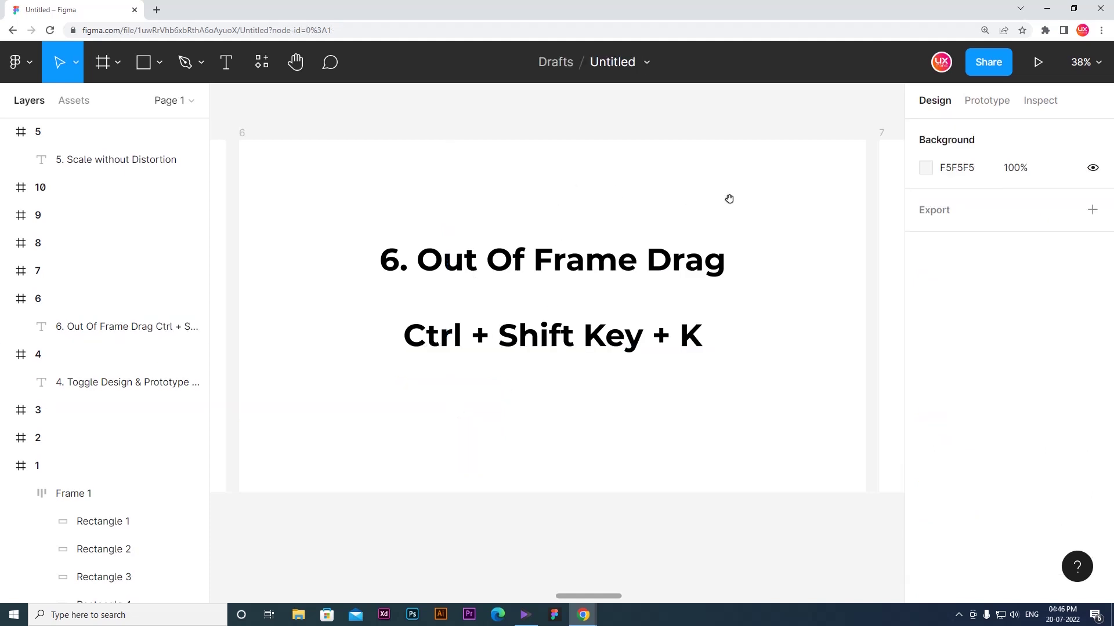
key(n)
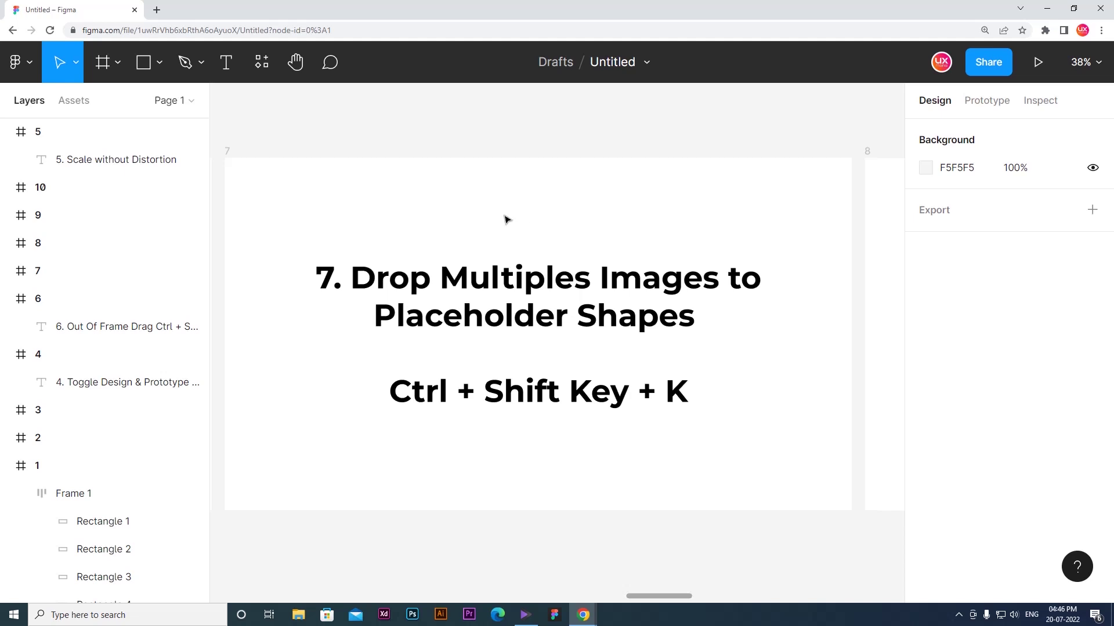
drag(473, 214, 489, 235)
Draw a rectangle about 325 × 360 across frame 7's upper edge and duplicate it twice into an evenly spaced row of three
key(r)
drag(395, 138, 502, 255)
drag(473, 208, 584, 201)
key(ctrl+d)
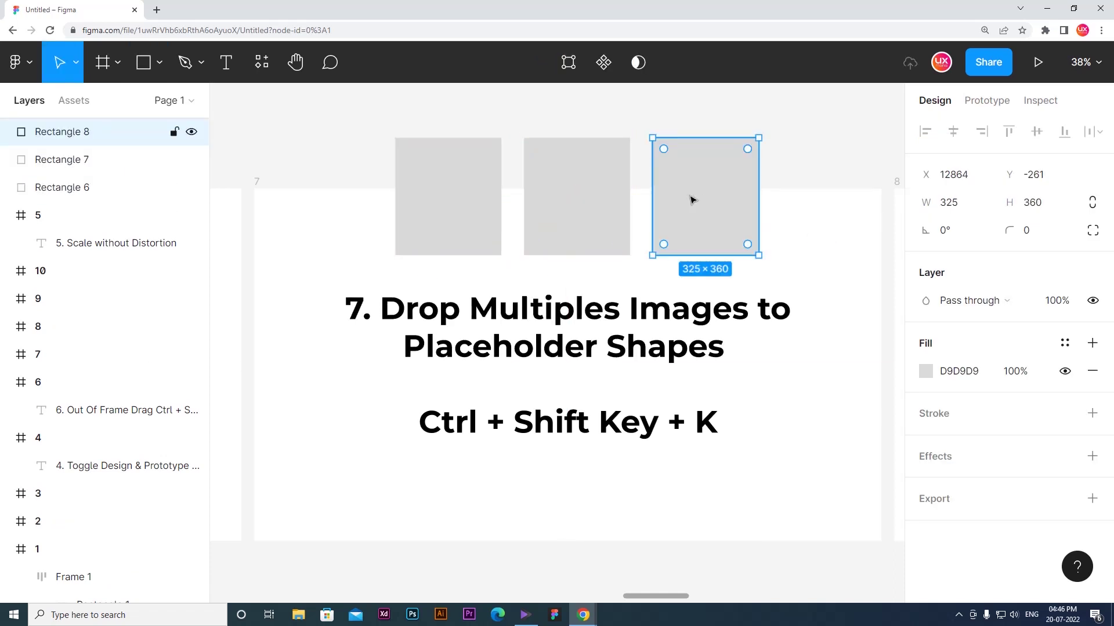
Select the three placeholder rectangles and load the images Colour Sudoku, figmamalayalam and figmawebinar for placement
click(461, 176)
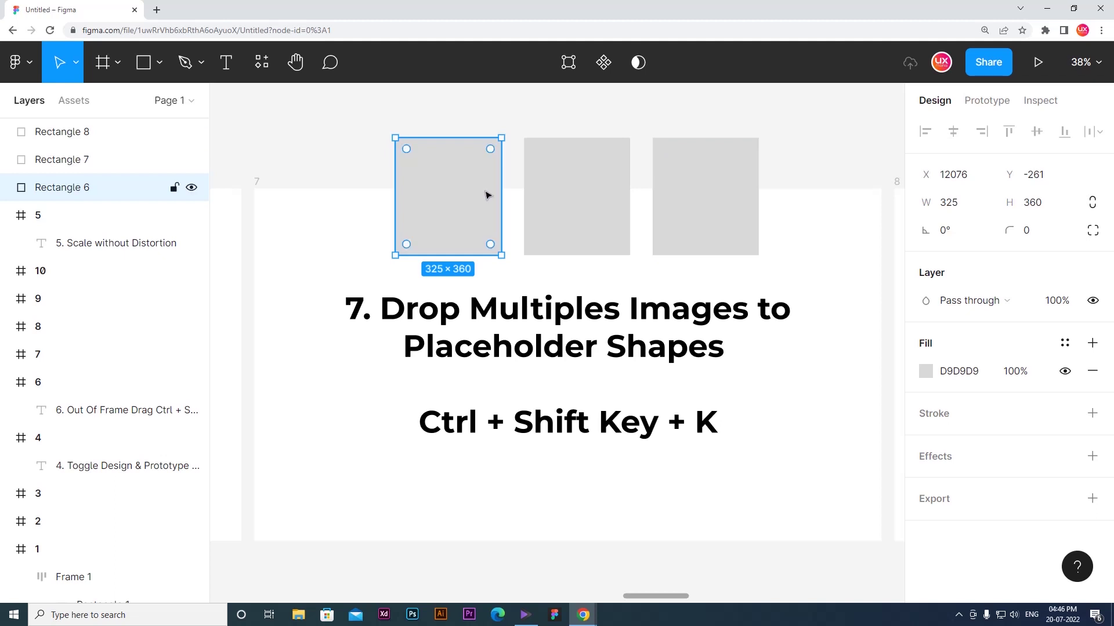
shift+click(577, 176)
shift+click(699, 177)
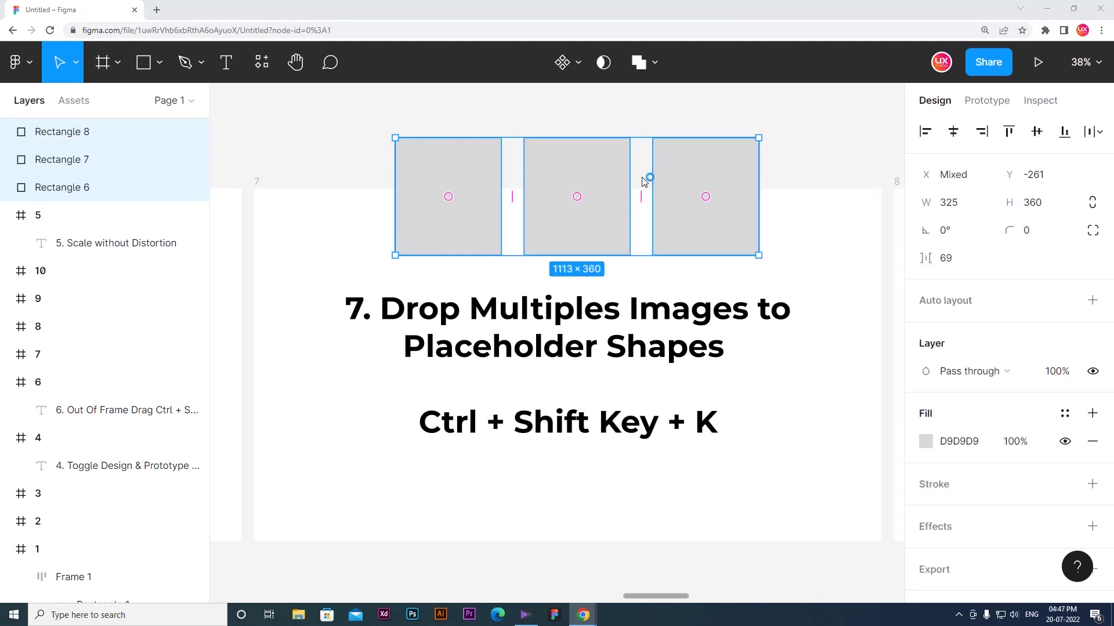
key(ctrl+shift+k)
drag(446, 207, 76, 69)
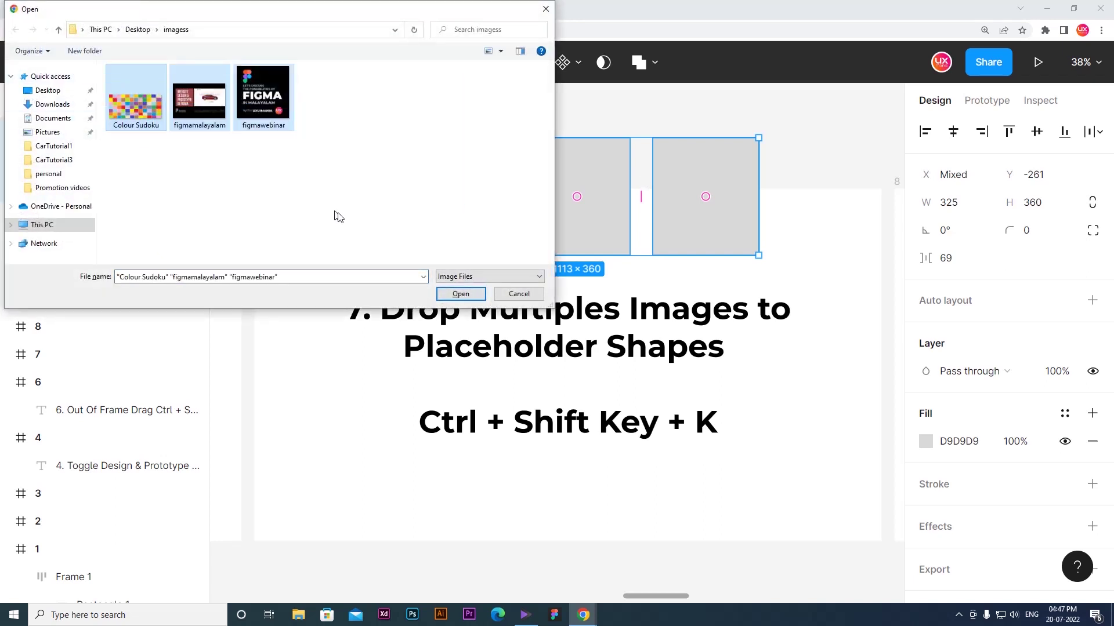
click(456, 296)
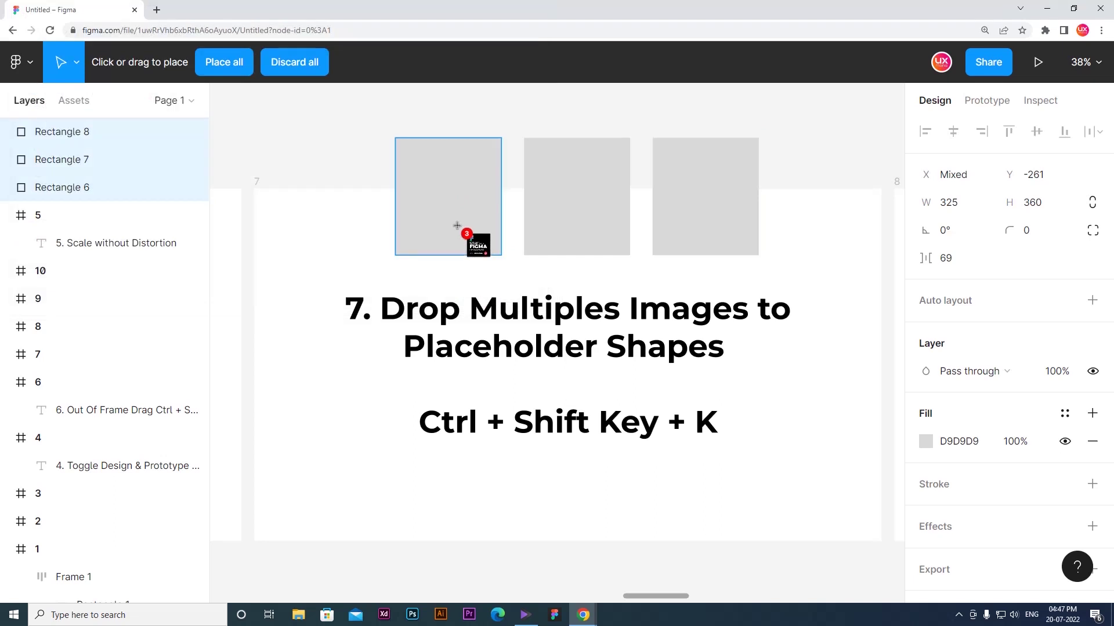
Place figmawebinar in the first rectangle, figmamalayalam in the middle one and Colour Sudoku in the last
click(457, 228)
click(562, 213)
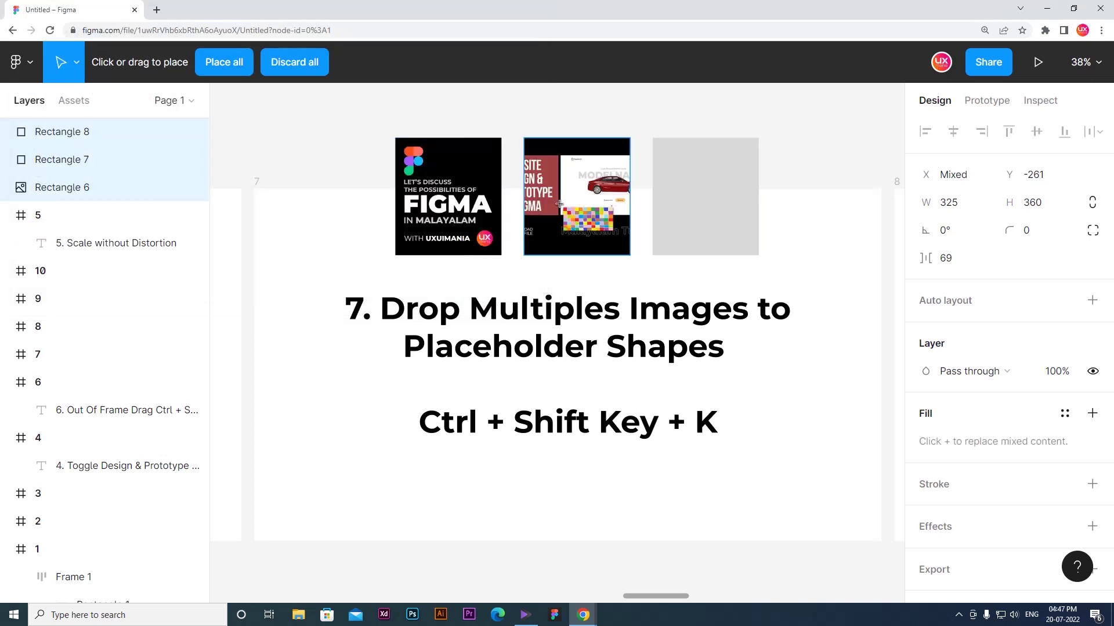
click(700, 191)
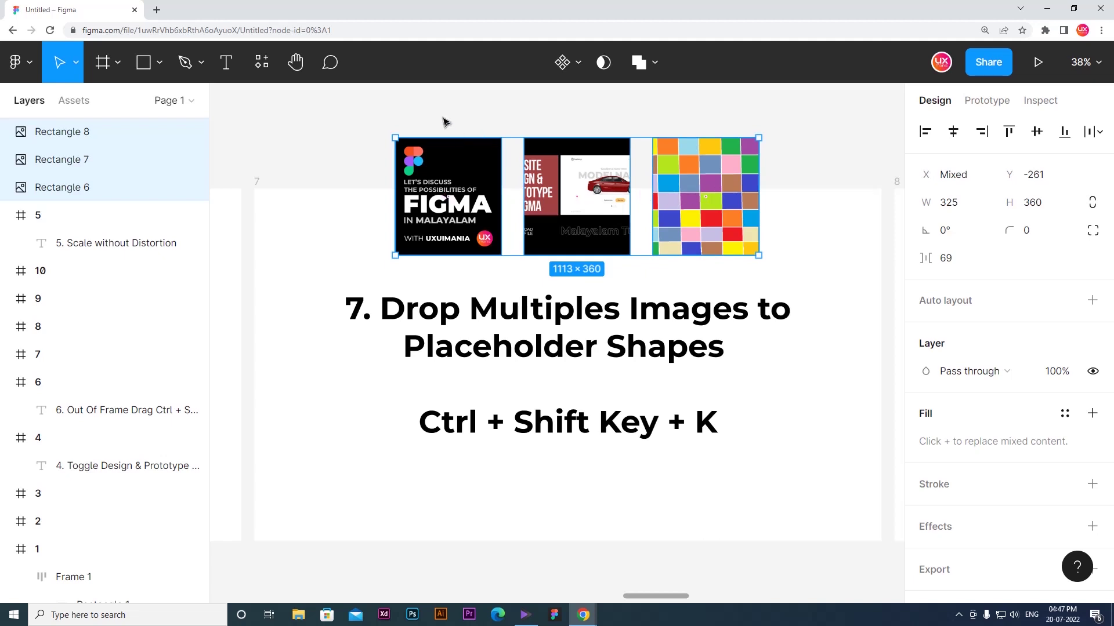
Delete the three image-filled rectangles above frame 7 and go to frame 8
click(355, 104)
drag(341, 104, 770, 172)
key(Delete)
drag(736, 127, 450, 168)
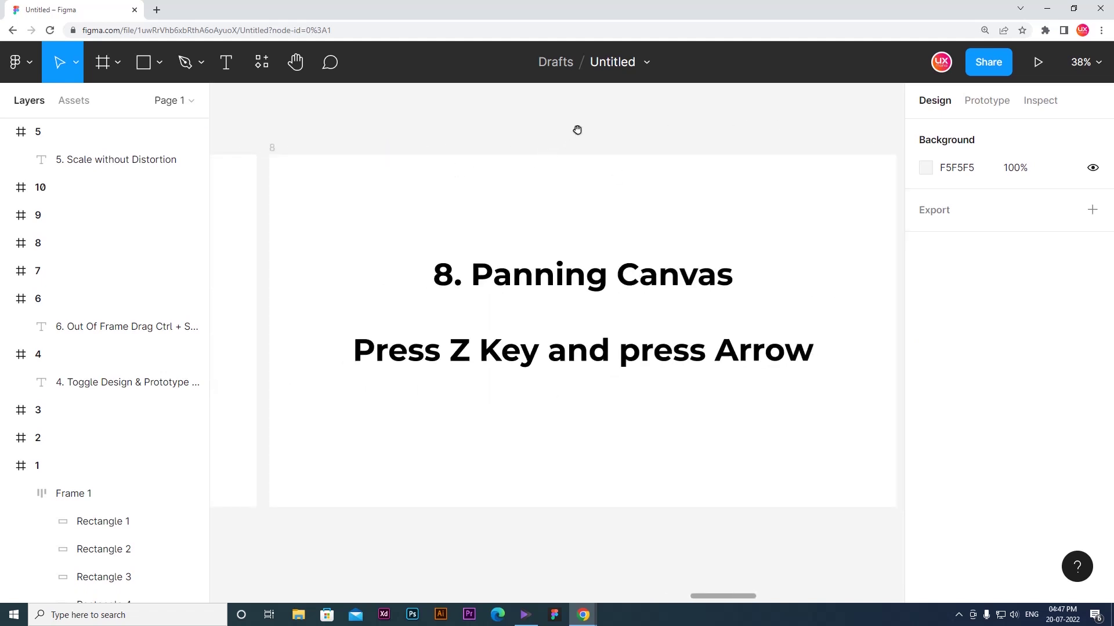
drag(577, 130, 564, 124)
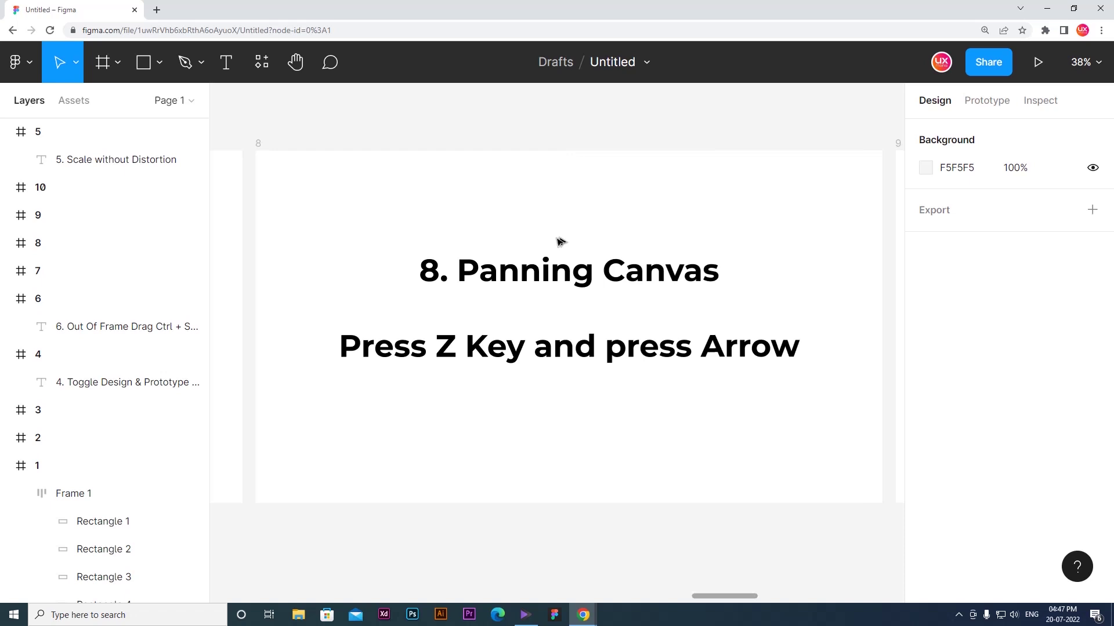
Zoom out to 19% around frame 8 and pan the canvas by hand in all directions
scroll(553, 244, down, 5)
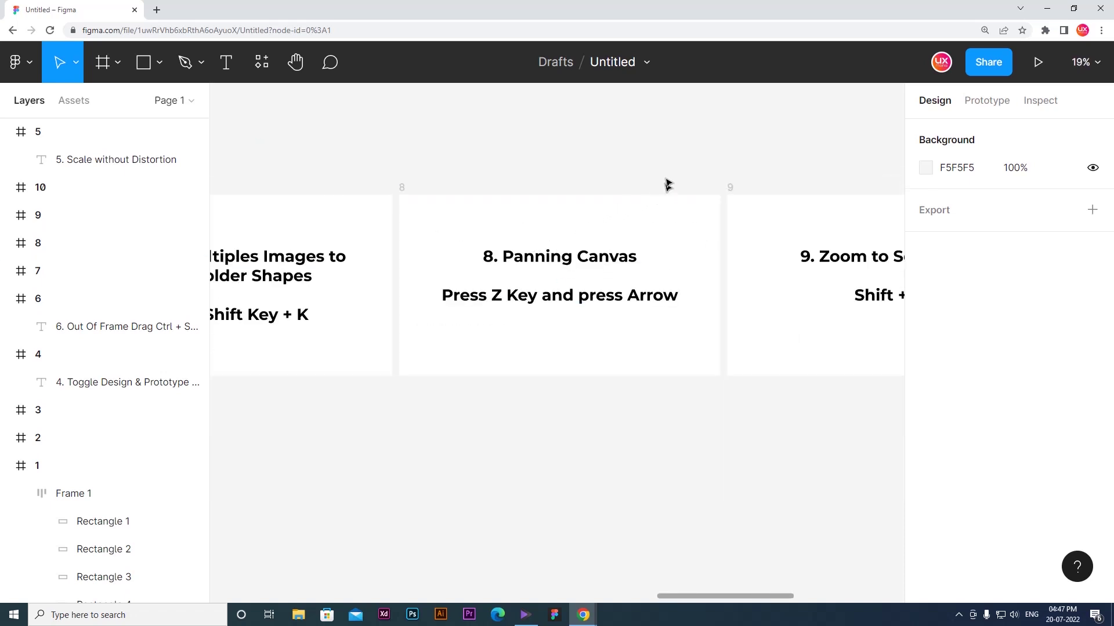
drag(662, 170, 625, 173)
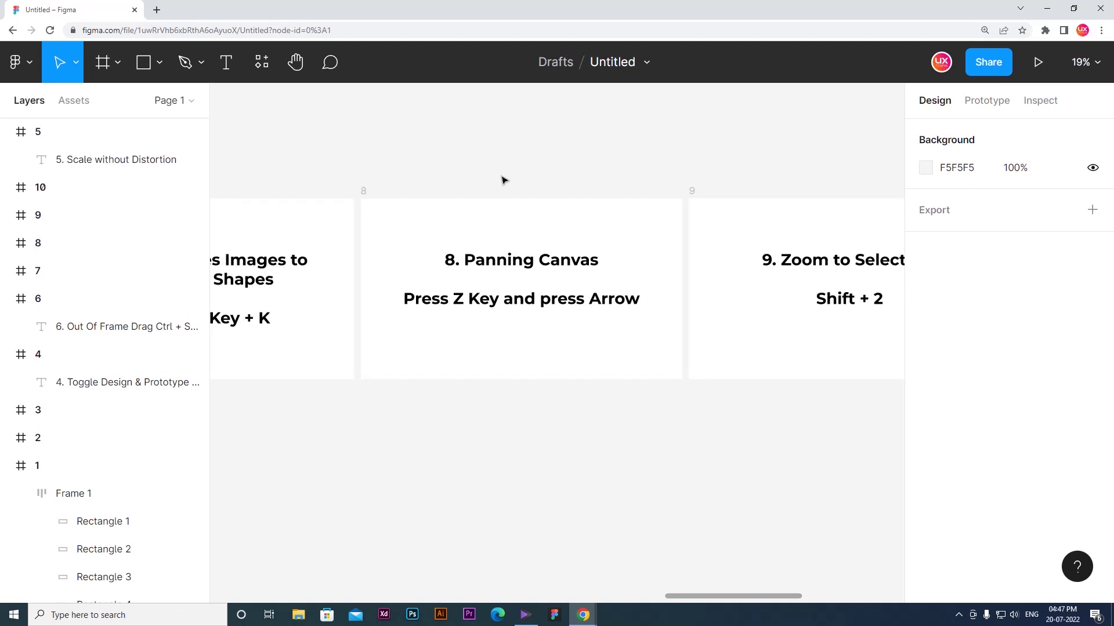
scroll(619, 231, up, 2)
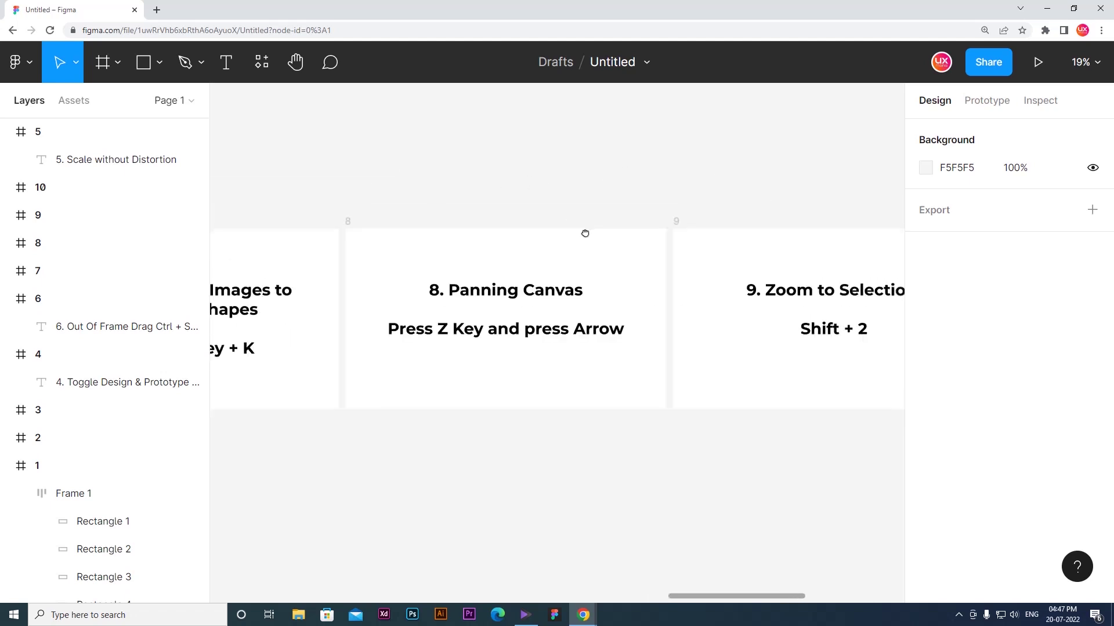
scroll(551, 199, right, 2)
scroll(542, 181, left, 3)
scroll(566, 259, right, 2)
scroll(590, 244, left, 3)
mouse_move(566, 260)
mouse_down()
mouse_move(558, 264)
mouse_move(571, 251)
mouse_up()
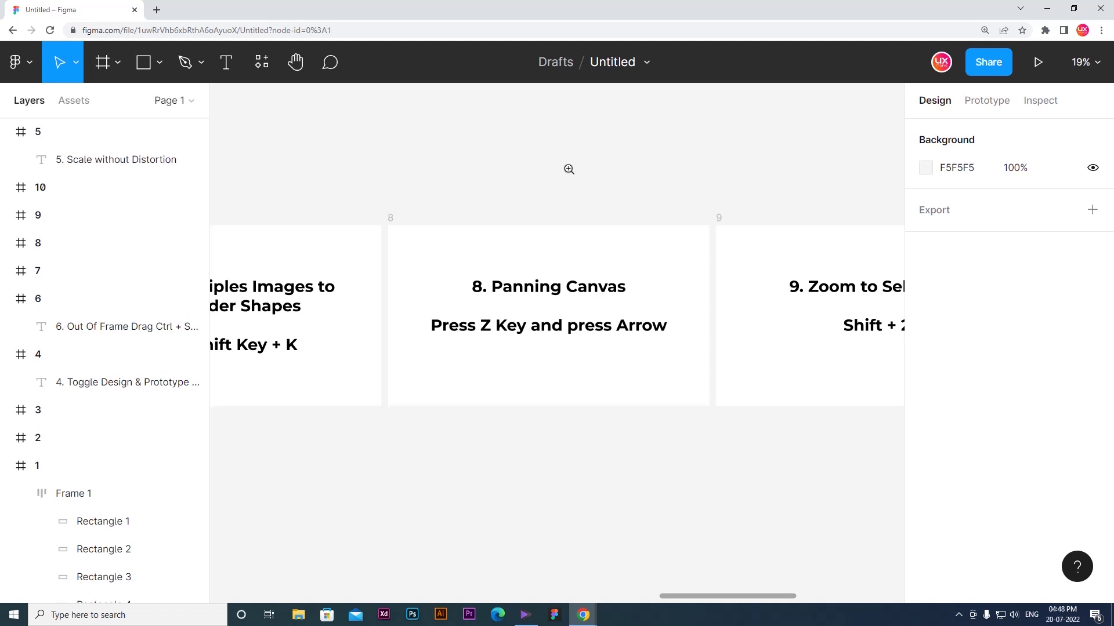
Pan the canvas sideways in small increments with the temporary Zoom tool, back and forth between frames 8 and 9
key(Right)
key(Right)
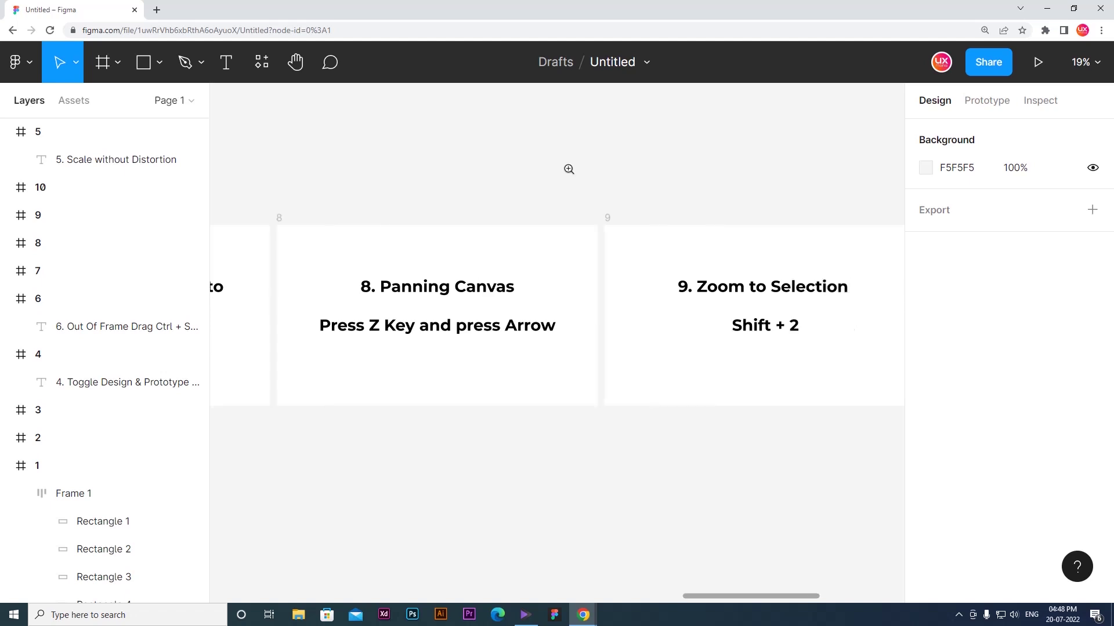
key(Right)
key(Right)
key(Left)
key(Left)
key(Left)
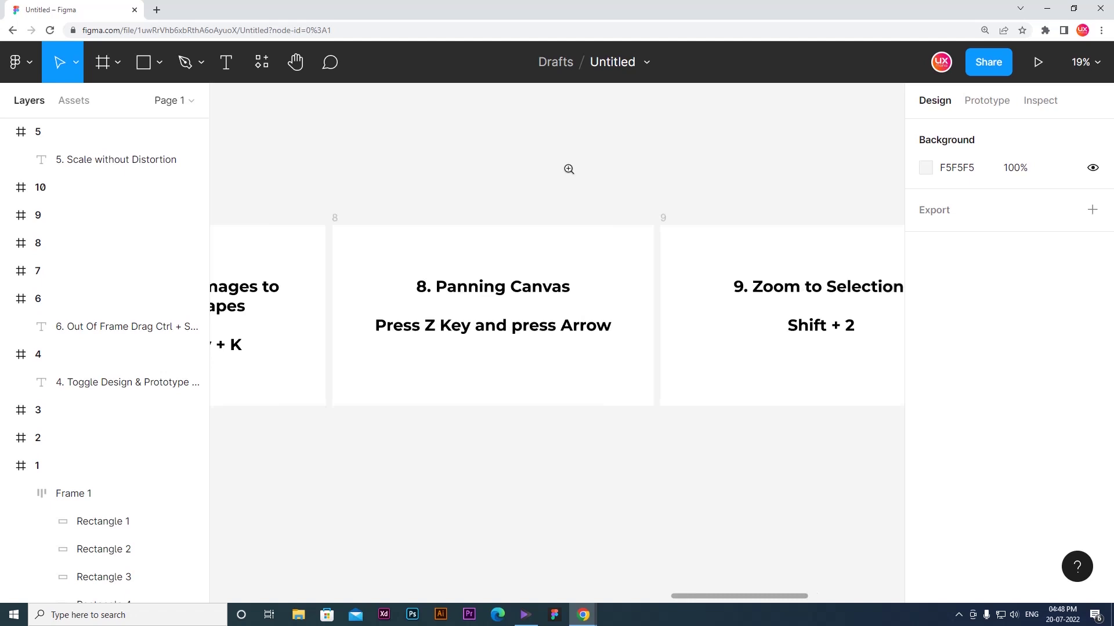
key(Right)
key(Right)
key(Right)
key(Left)
key(Left)
key(Left)
key(Left)
key(Left)
key(Left)
key(Right)
key(Right)
key(Right)
key(Right)
key(Right)
key(Left)
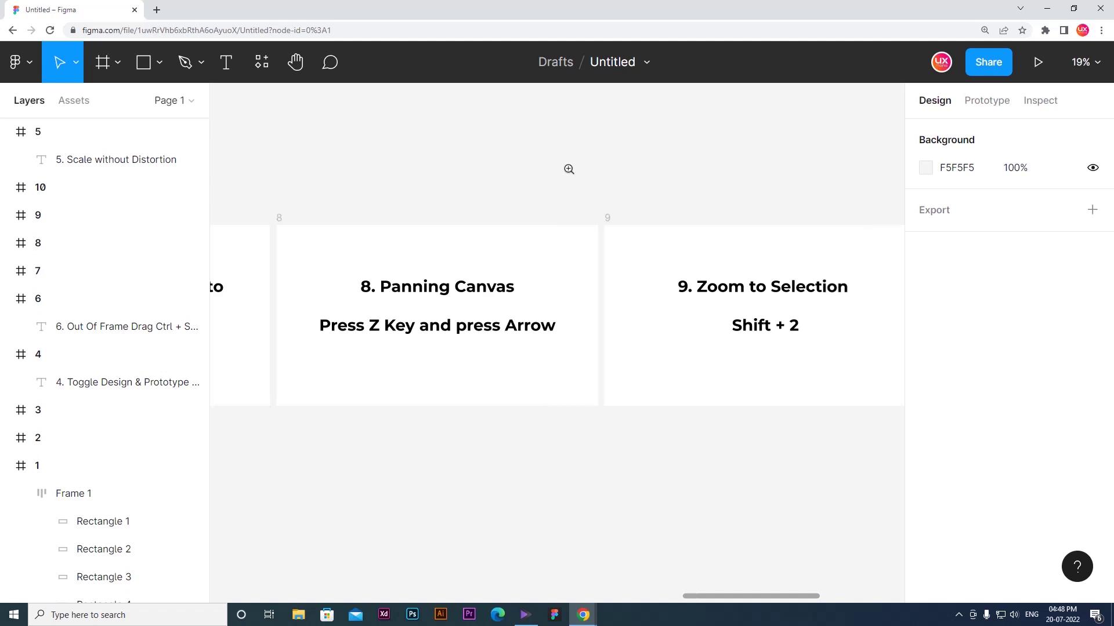
key(Right)
key(Left)
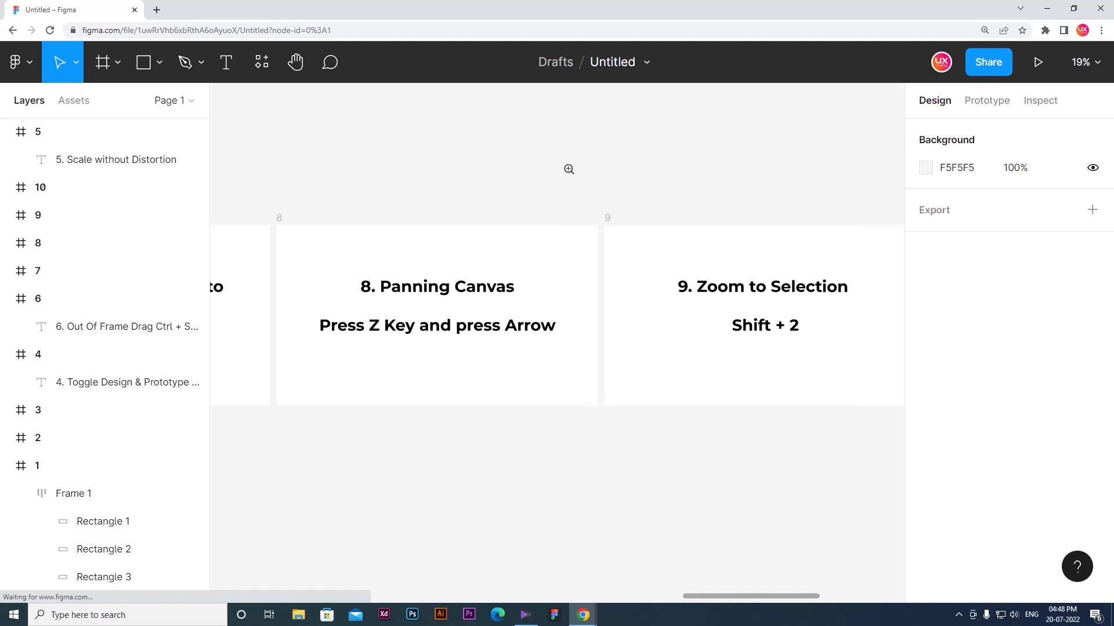
Pan the canvas vertically in small increments and sideways in larger ones, over to frames 6 and 7 and back to frame 8
key(Left)
key(Down)
key(Down)
key(Up)
key(Up)
key(shift+Left)
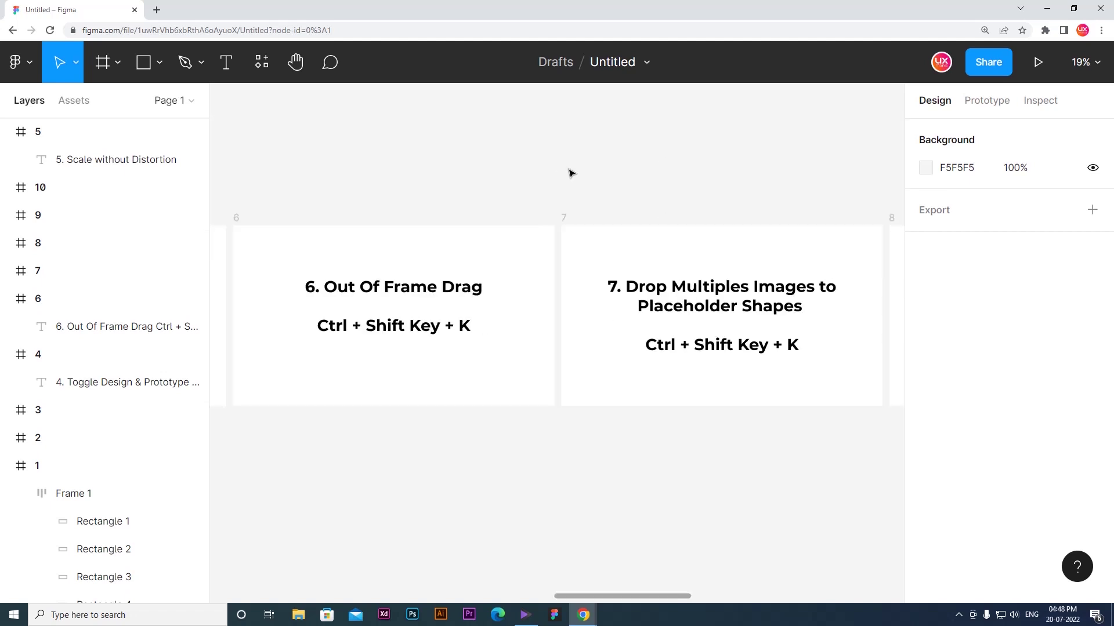
key(shift+Right)
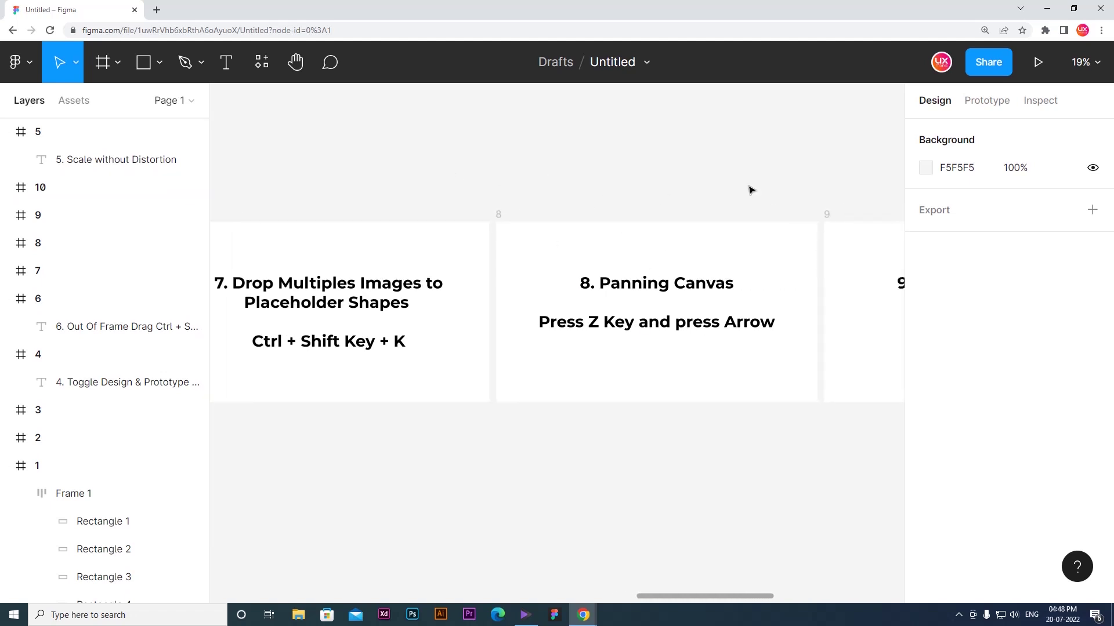
Draw three separate rectangles of different sizes above the title in frame 9, the smallest about 56 × 75
scroll(827, 249, up, 2)
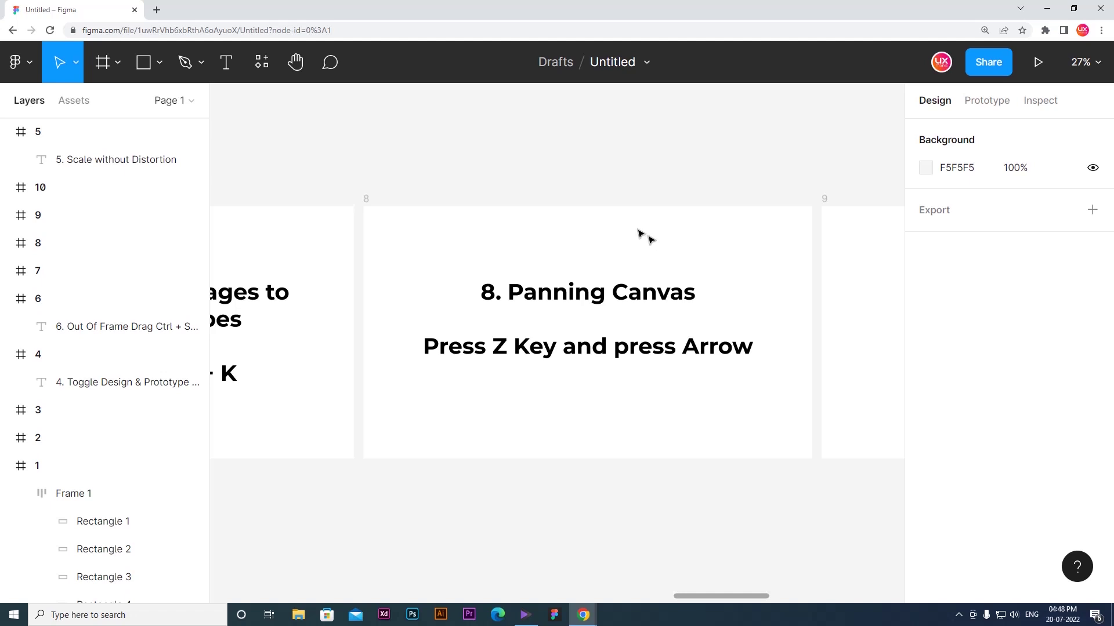
drag(754, 166, 395, 166)
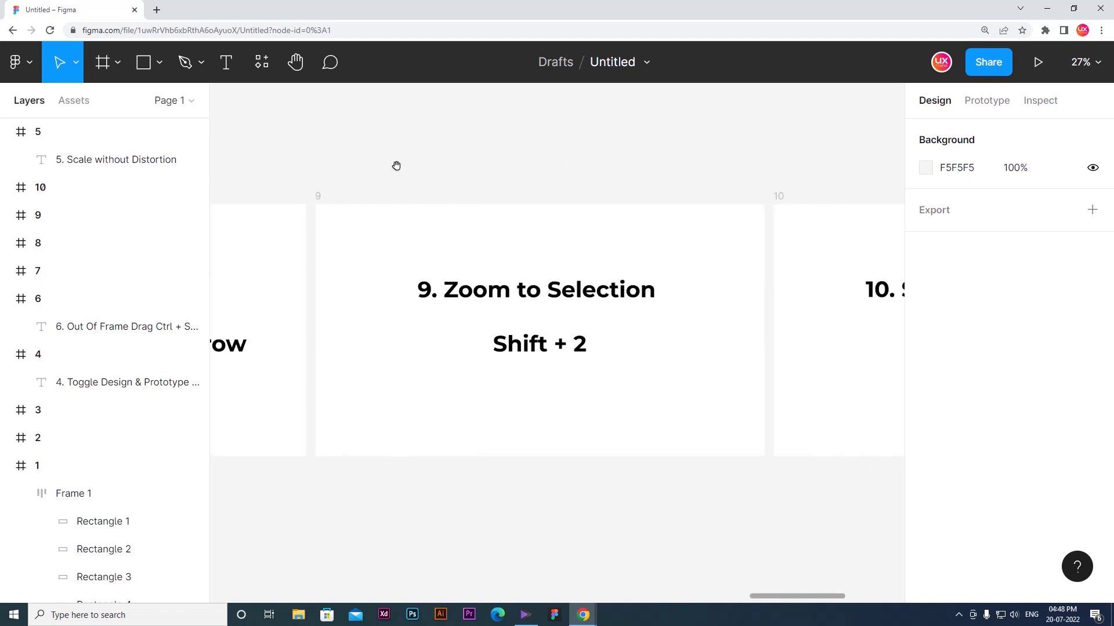
scroll(373, 214, up, 2)
drag(494, 285, 478, 224)
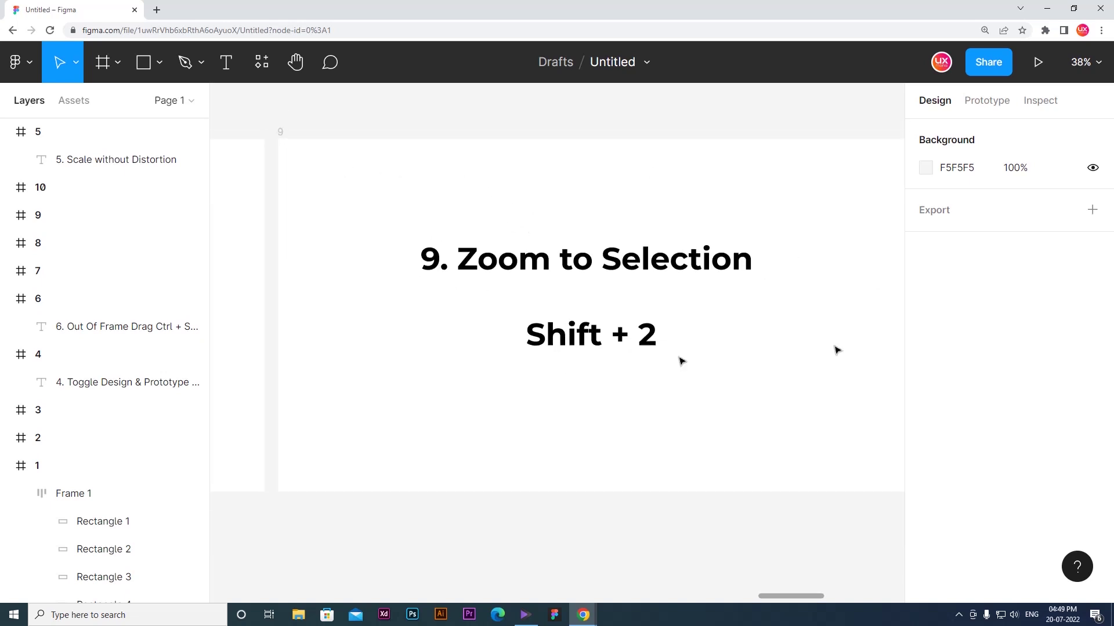
key(r)
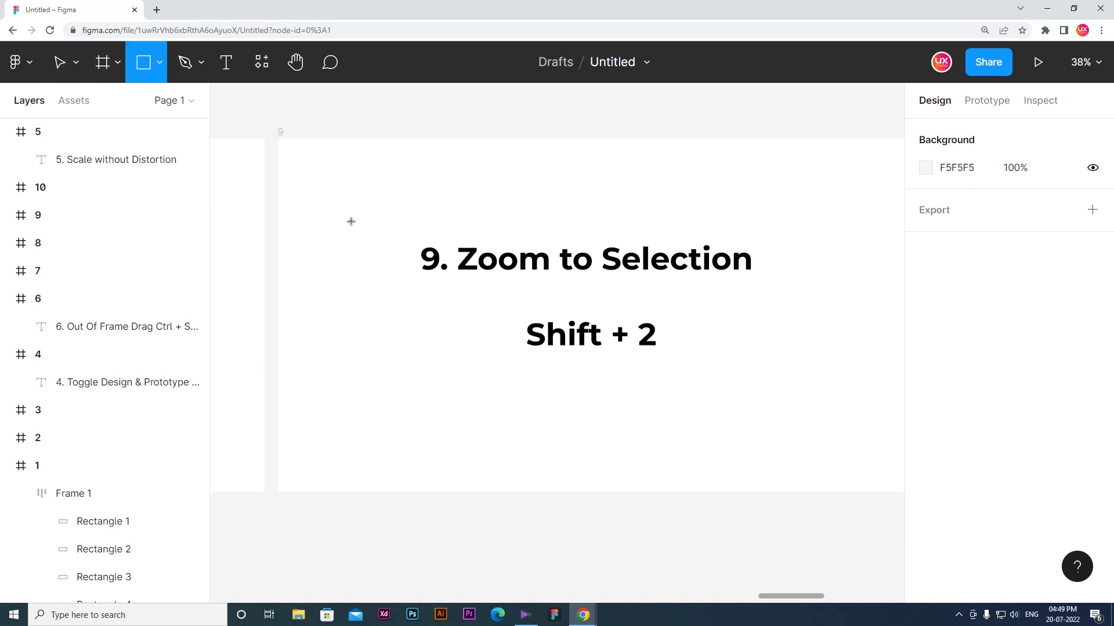
drag(351, 224, 335, 199)
click(429, 219)
key(r)
drag(495, 199, 414, 172)
key(r)
drag(570, 154, 627, 204)
click(516, 222)
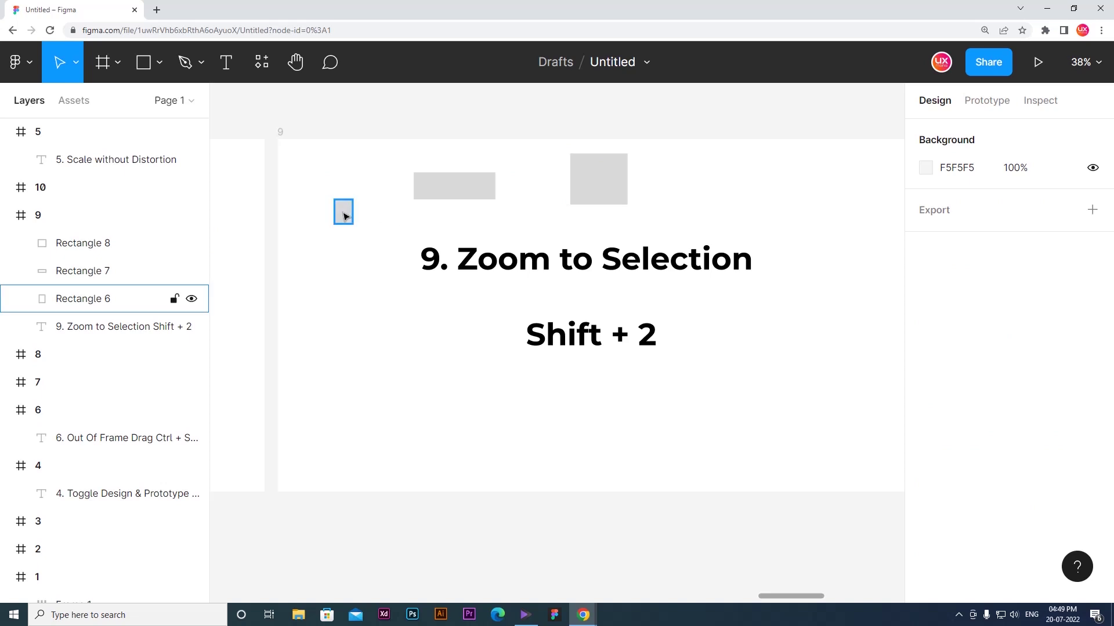
Zoom to the selected smallest rectangle in frame 9 and zoom back out to the surrounding frame
click(344, 217)
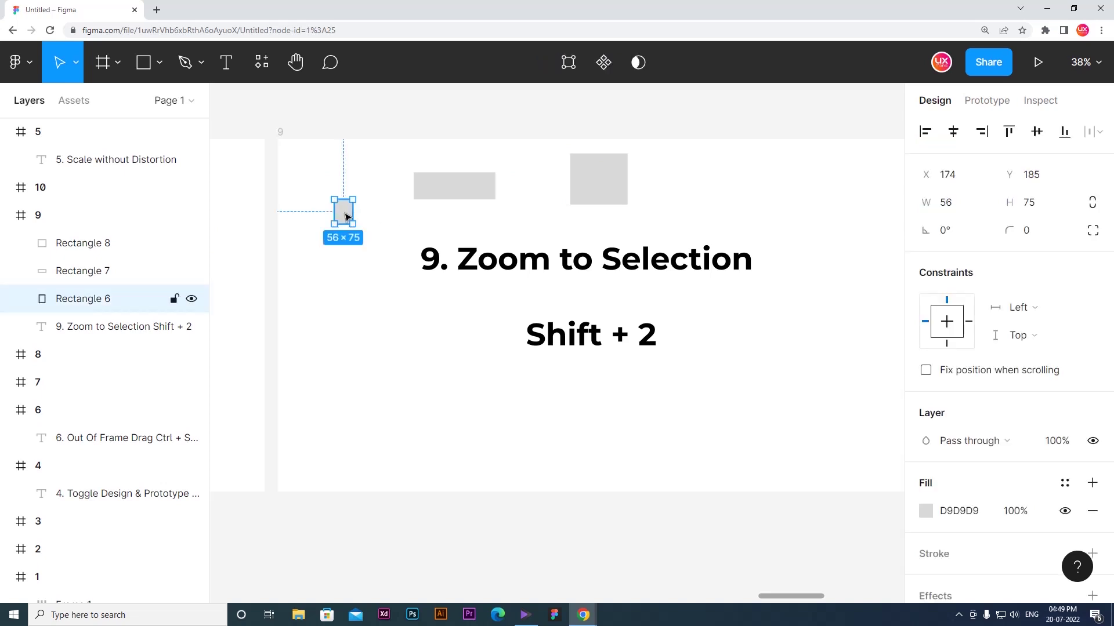
key(shift+2)
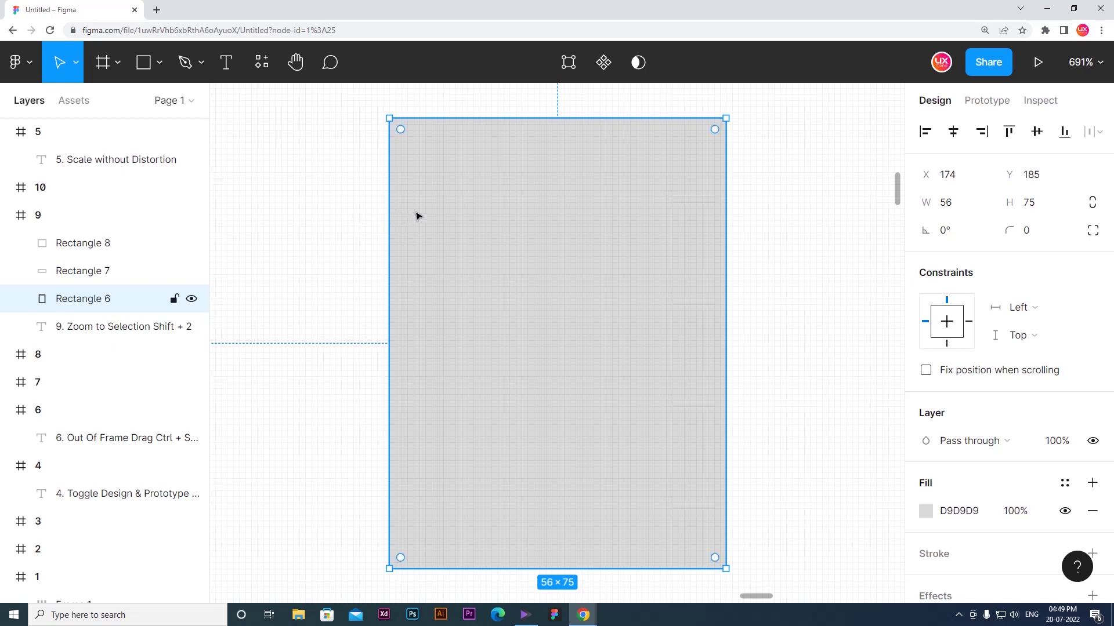
mouse_move(714, 129)
mouse_down()
mouse_move(690, 139)
mouse_move(629, 263)
mouse_move(669, 184)
mouse_move(754, 117)
mouse_move(718, 137)
mouse_up()
scroll(477, 233, down, 3)
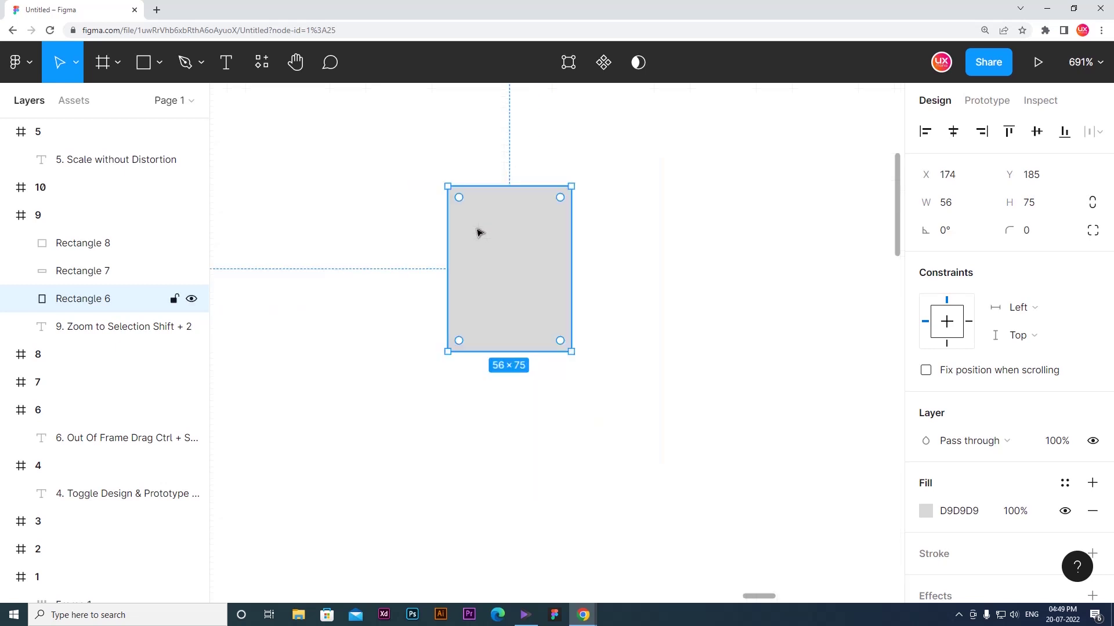
scroll(477, 232, down, 5)
scroll(475, 238, down, 3)
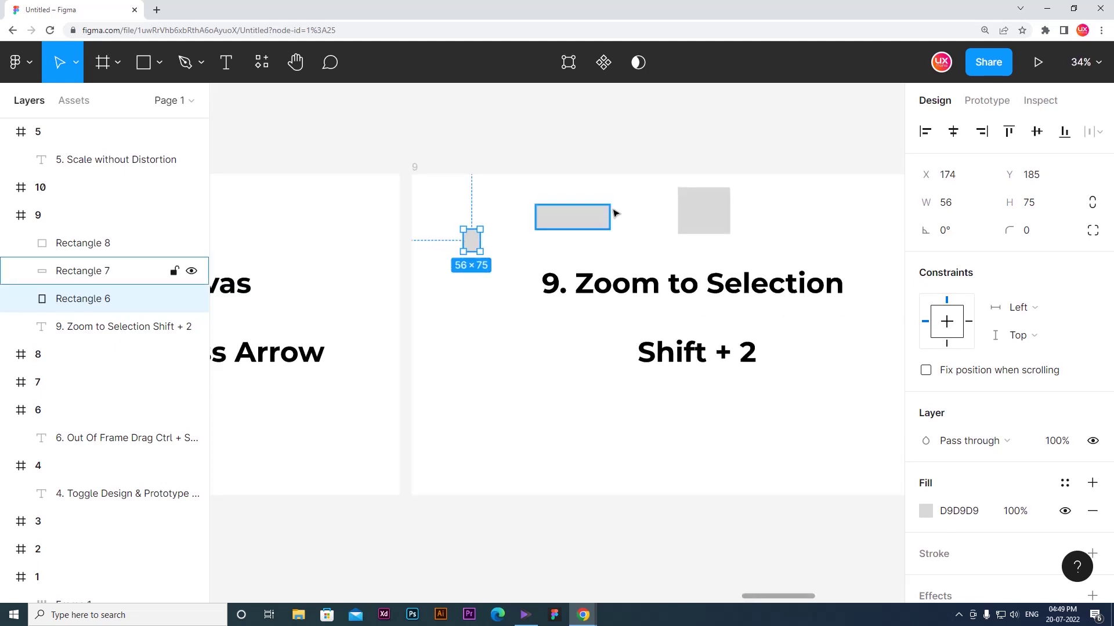
Delete the three rectangles from frame 9 and go to frame 10
drag(435, 184, 733, 243)
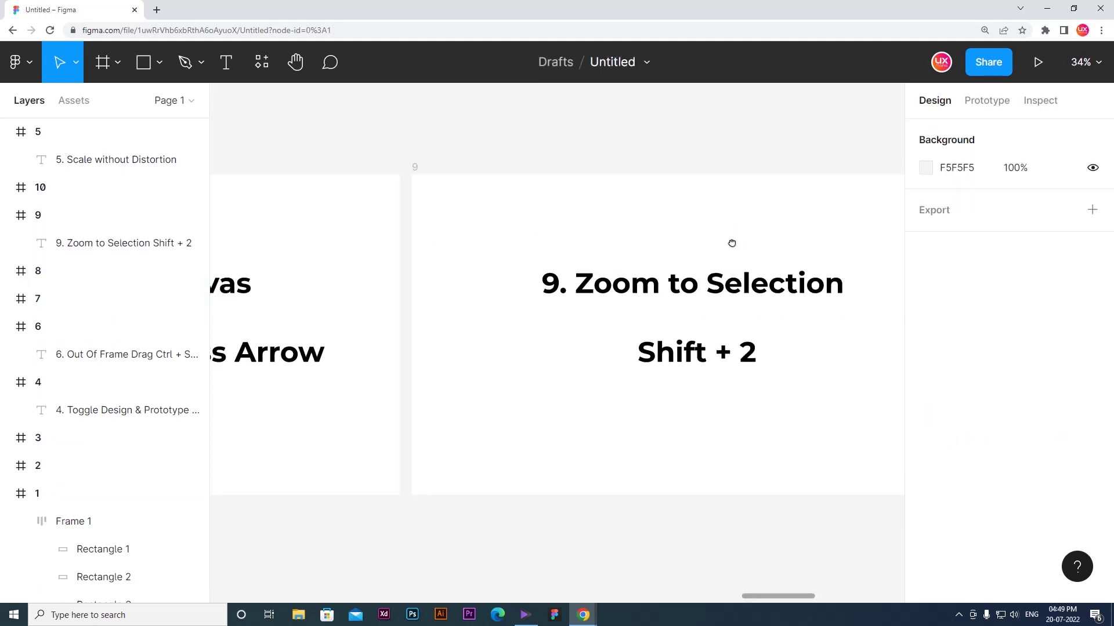
drag(730, 244, 574, 258)
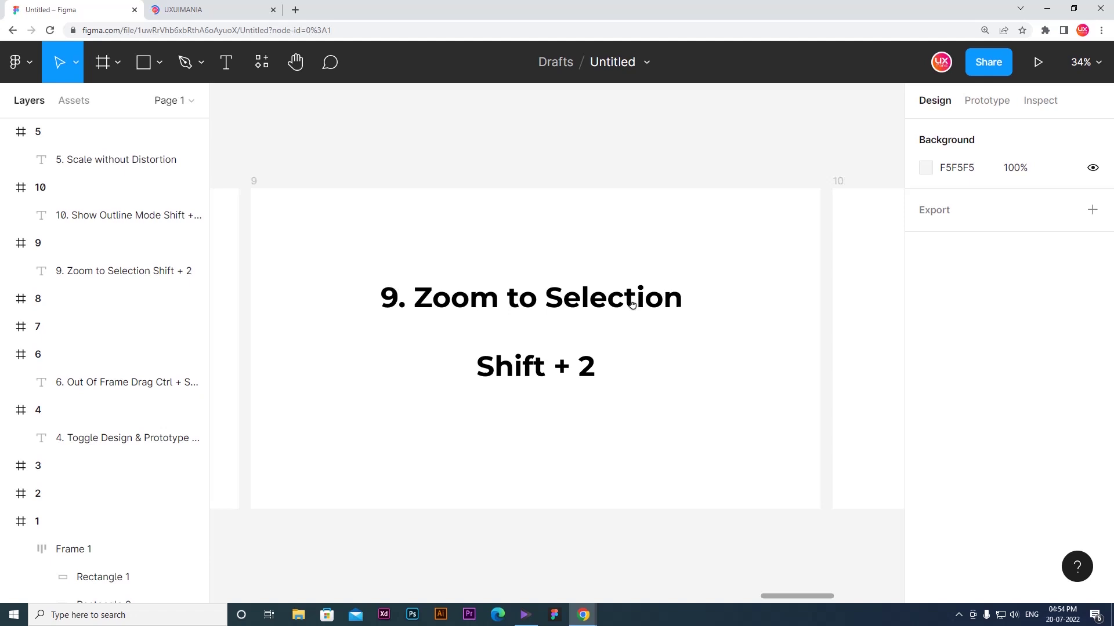
drag(788, 420, 434, 390)
scroll(434, 391, right, 5)
scroll(415, 390, up, 2)
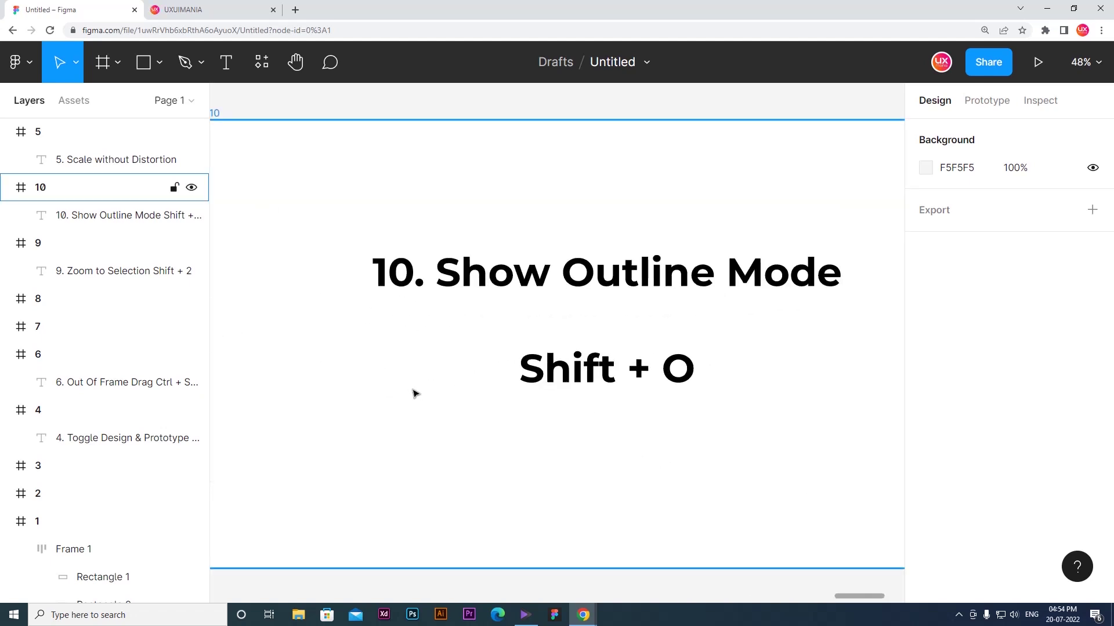
scroll(423, 391, left, 2)
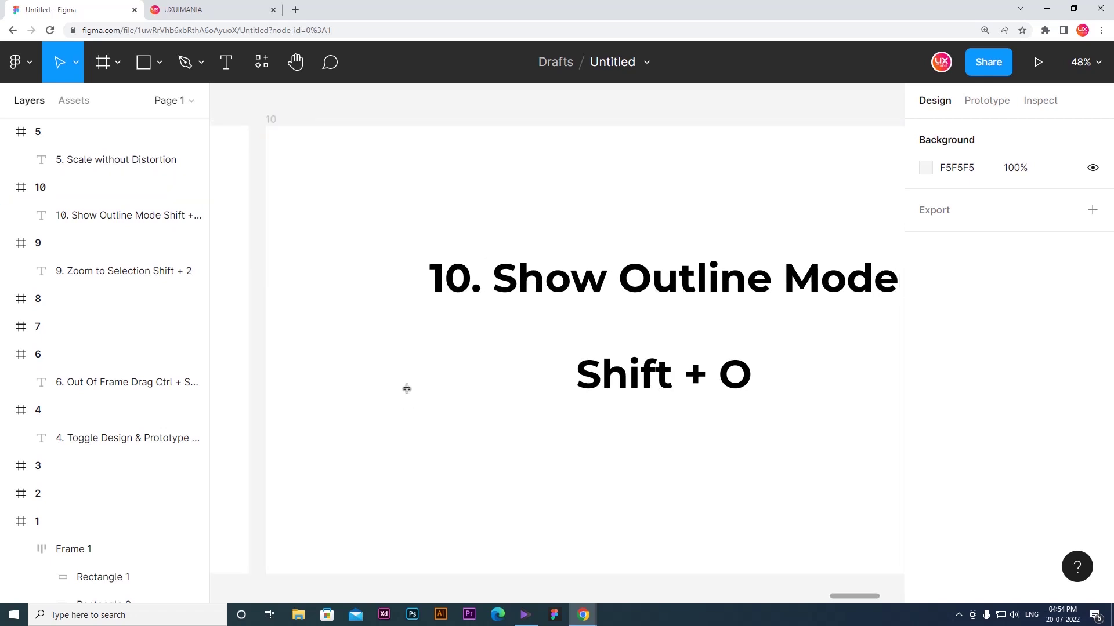
Draw a rectangle about 264 × 291 beside the title of frame 10 and place a copy above it, slightly overlapping
key(r)
drag(302, 351, 413, 470)
drag(365, 418, 368, 322)
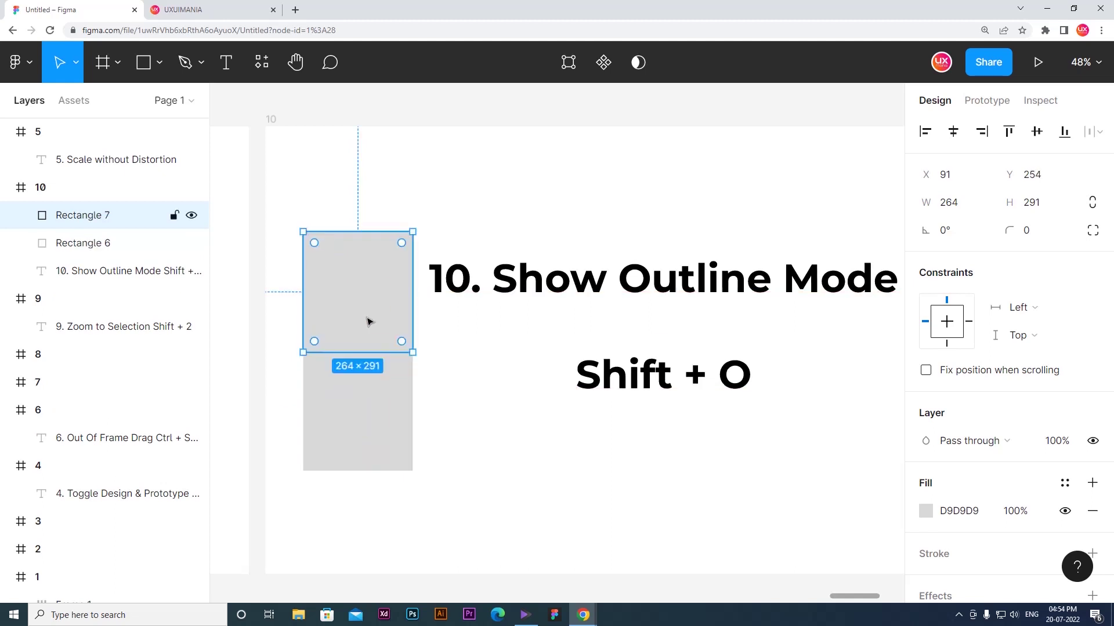
Fill the upper rectangle in frame 10 with the multicoloured grid image and deselect it
key(ctrl+shift+k)
double_click(137, 92)
click(368, 314)
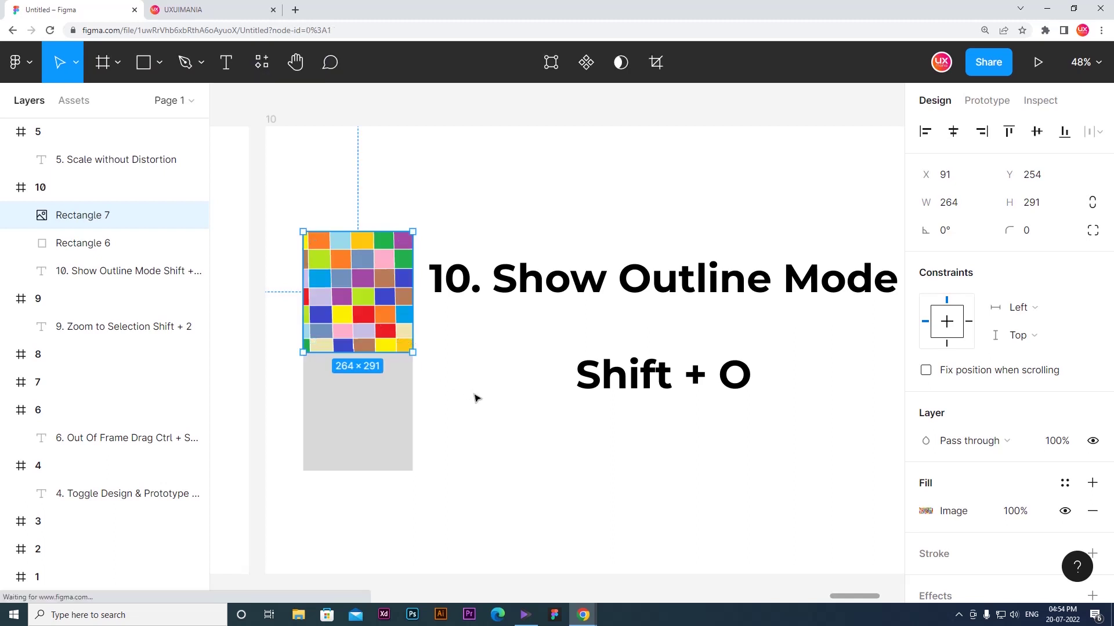
click(474, 393)
Show outlines on the canvas and inspect the overlap between the two rectangles in frame 10 up close
scroll(400, 382, down, 2)
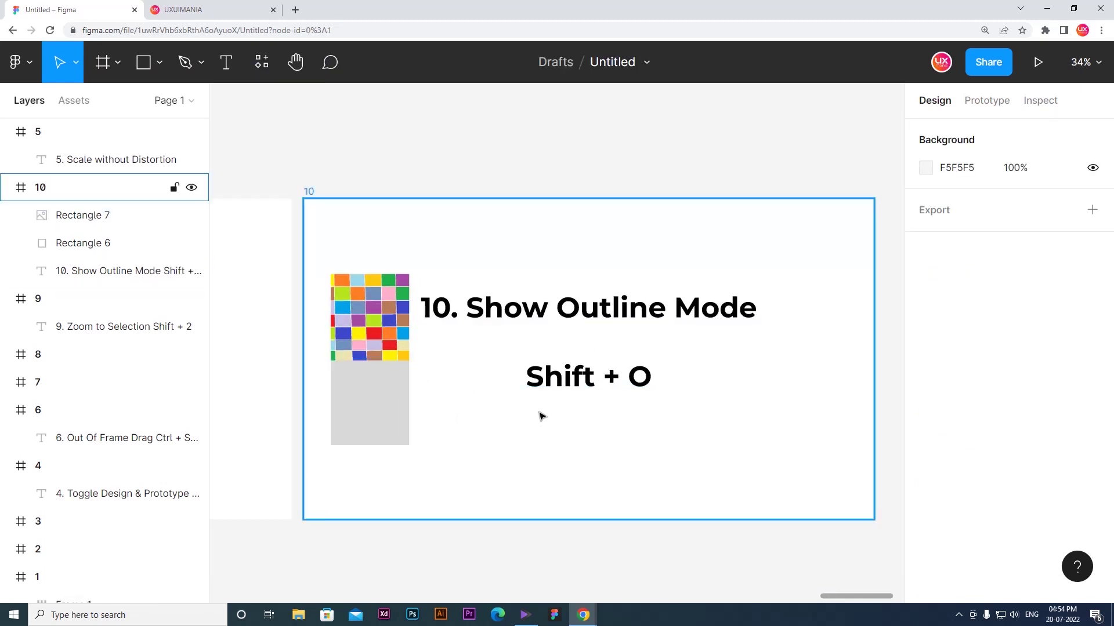
scroll(498, 384, up, 2)
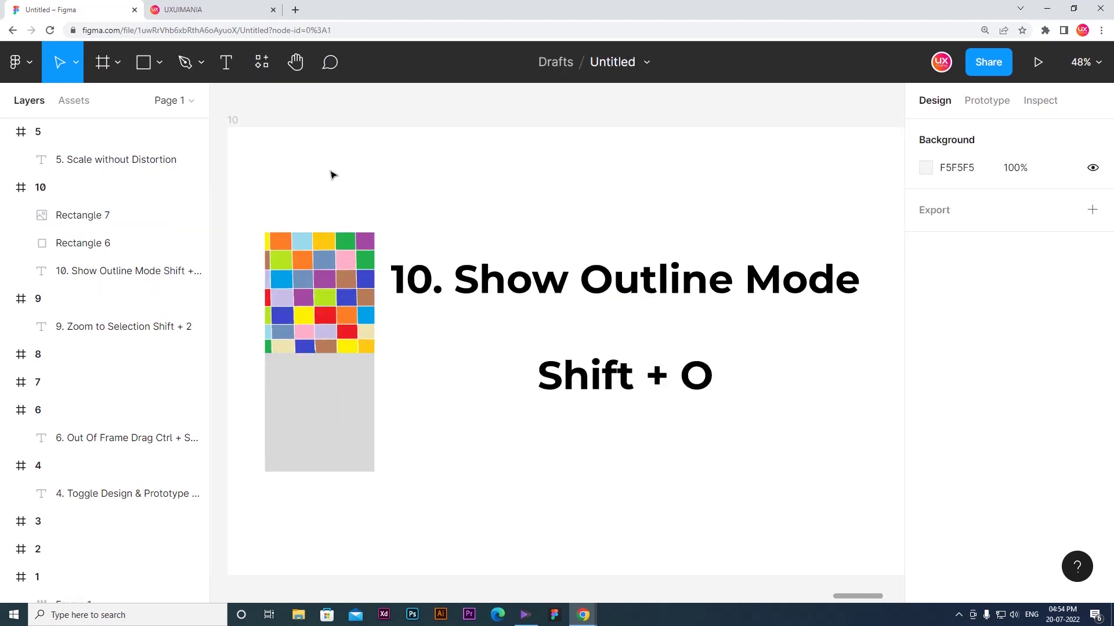
key(shift+o)
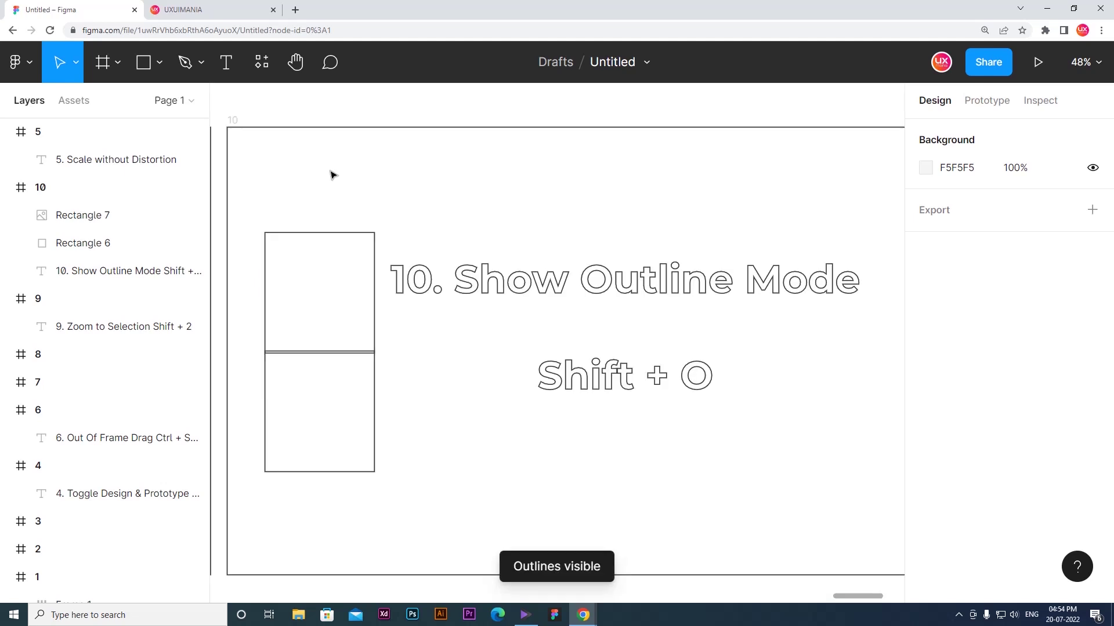
click(302, 352)
scroll(301, 352, up, 5)
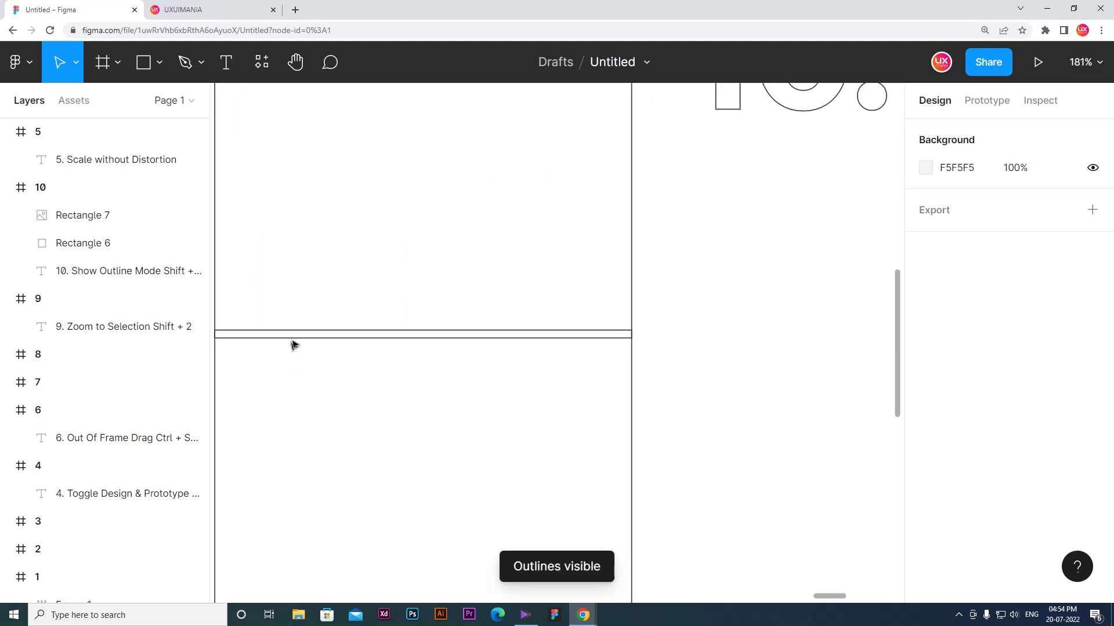
click(686, 335)
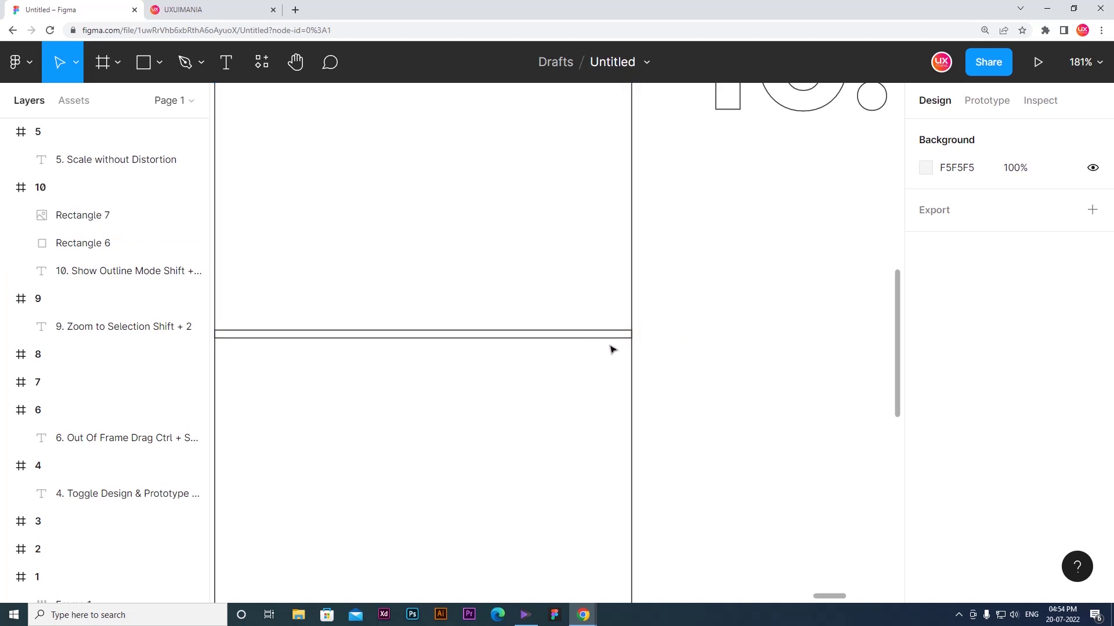
scroll(369, 360, down, 5)
scroll(369, 361, down, 2)
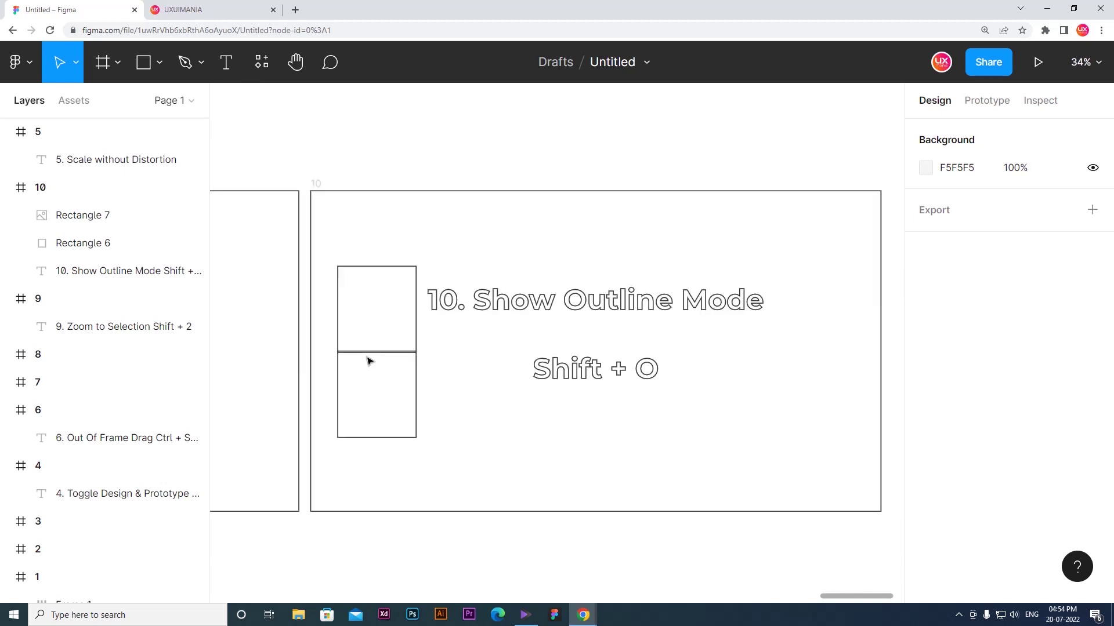
Turn off outline mode and delete the image-filled rectangle and the gray rectangle from frame 10
key(shift+o)
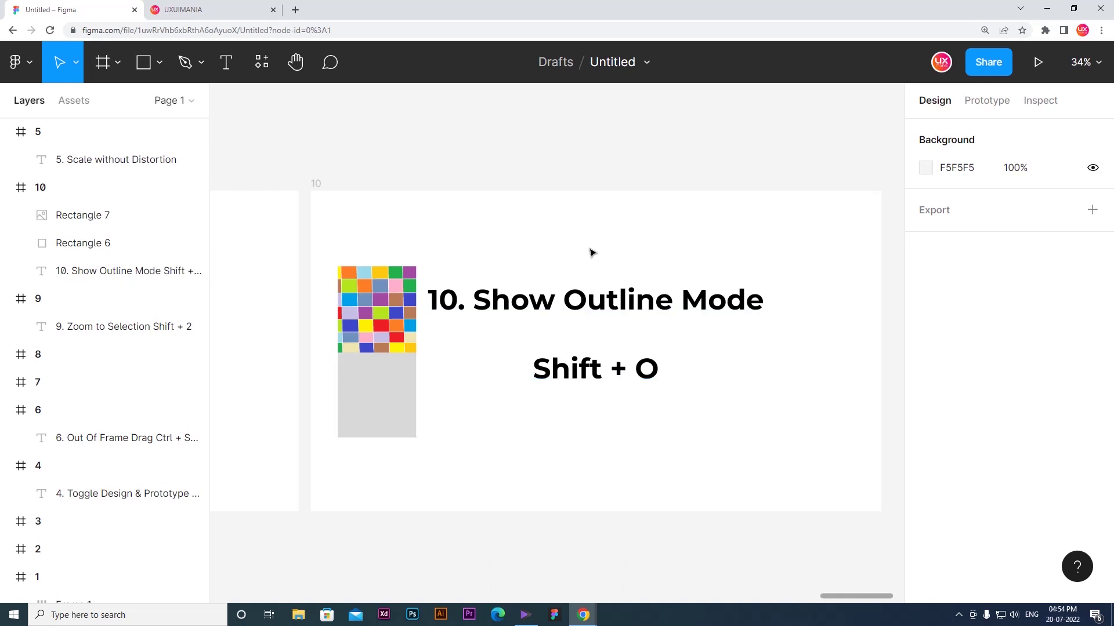
drag(380, 246, 372, 465)
key(Delete)
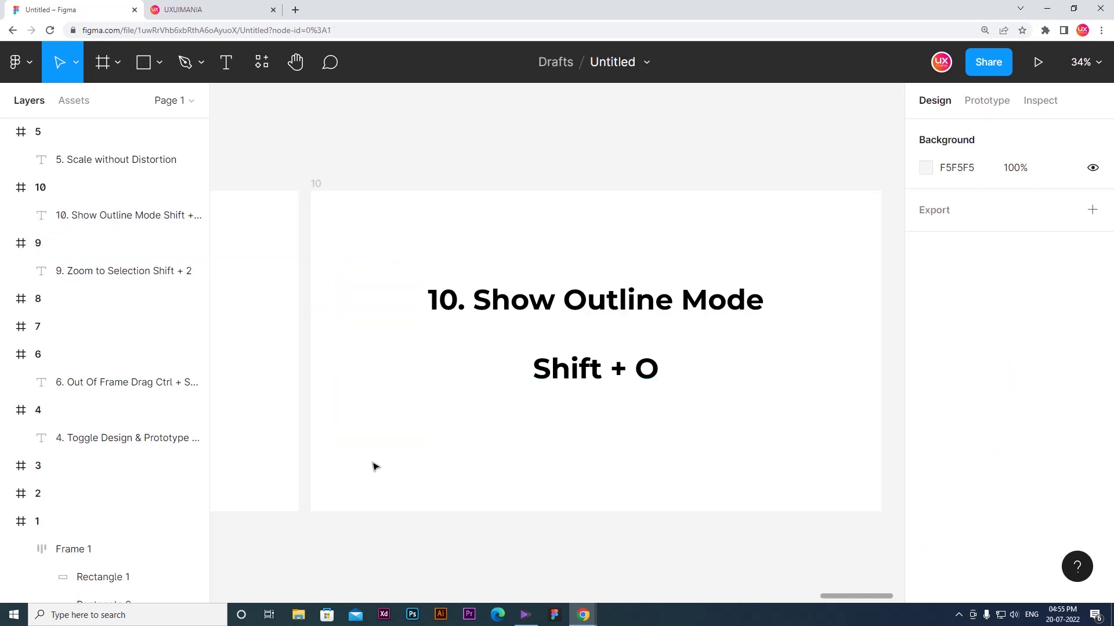
scroll(484, 423, right, 2)
click(462, 423)
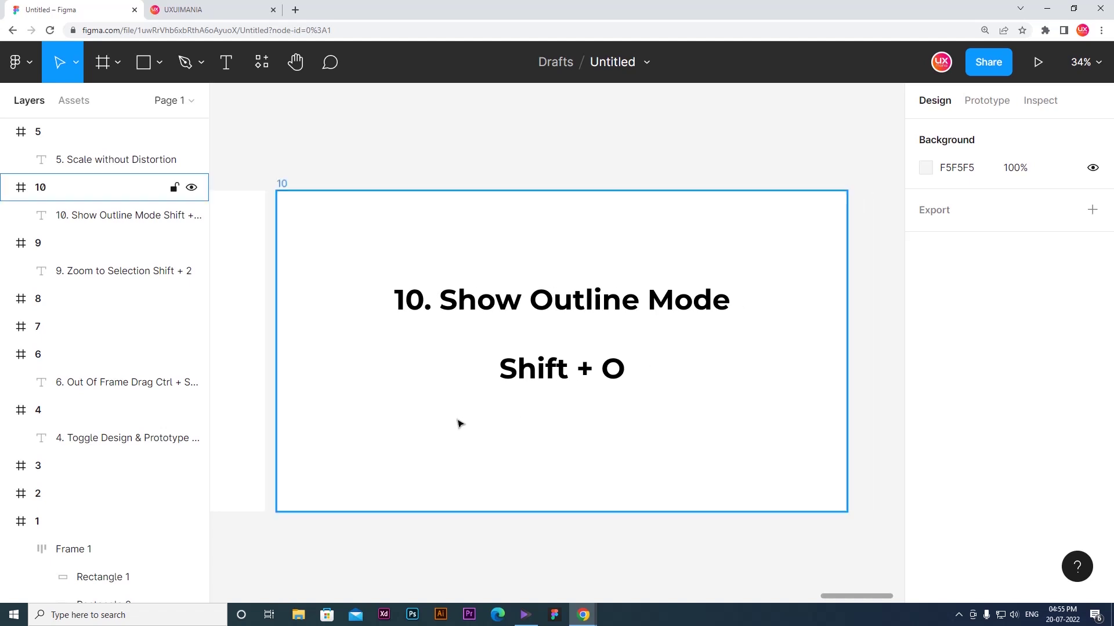
key(shift+2)
scroll(500, 409, up, 1)
scroll(499, 410, right, 2)
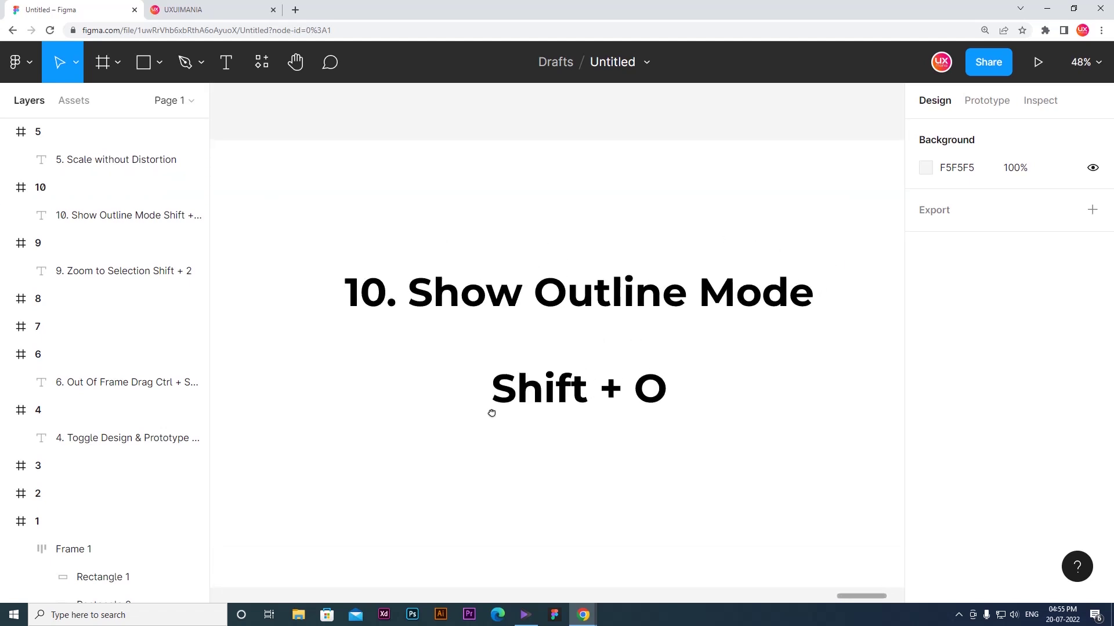
Switch to the UXUIMANIA website, view its Courses store page and return to frame 10 in the Figma file
click(232, 10)
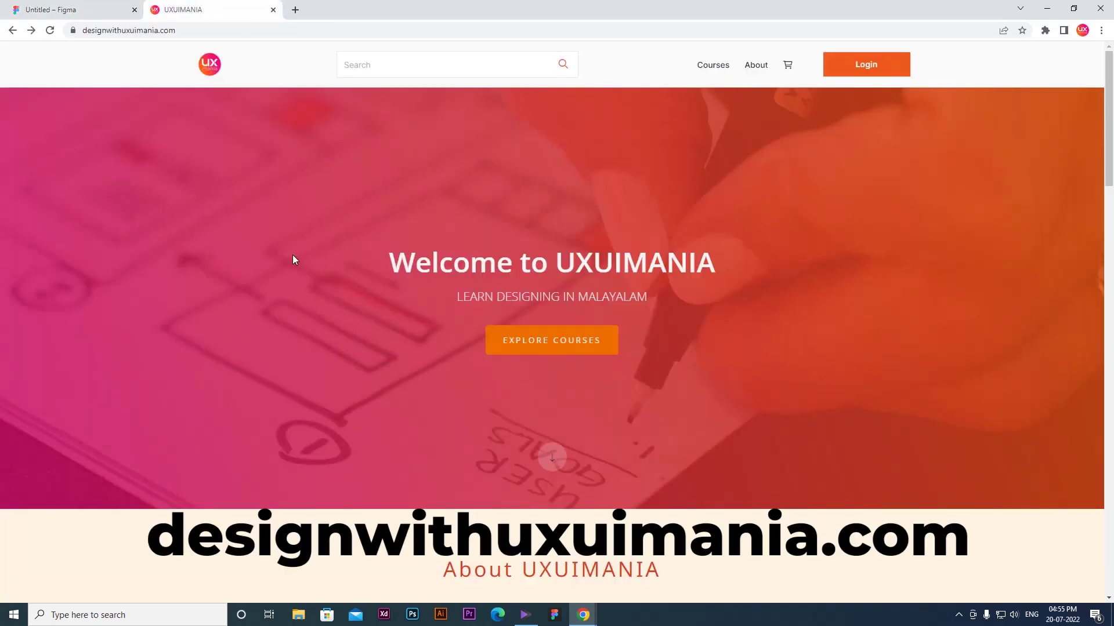
click(723, 70)
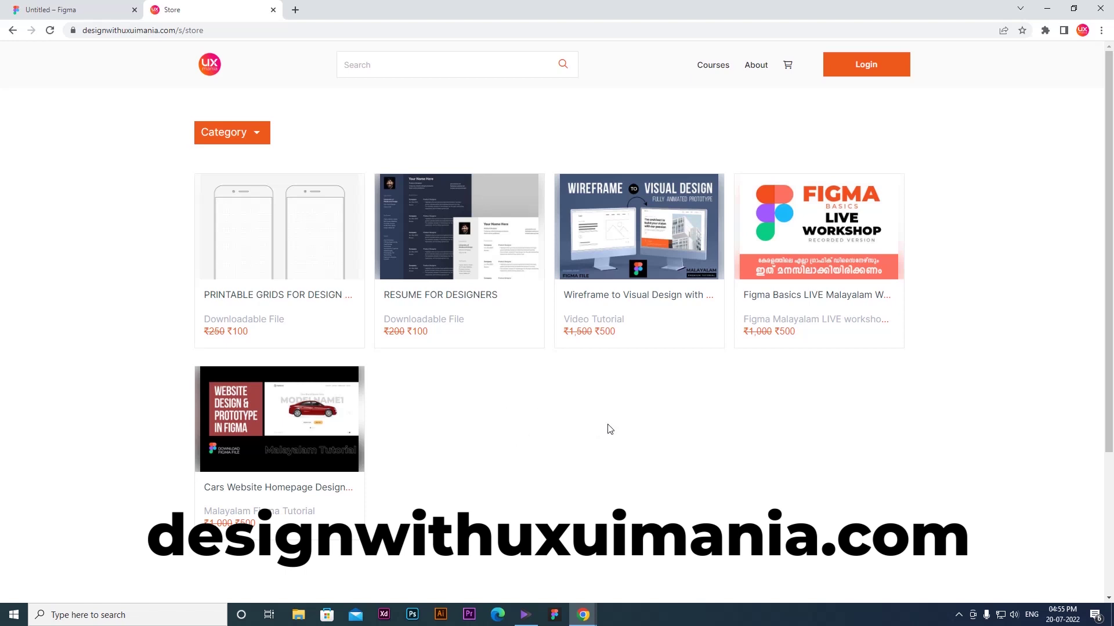
click(69, 10)
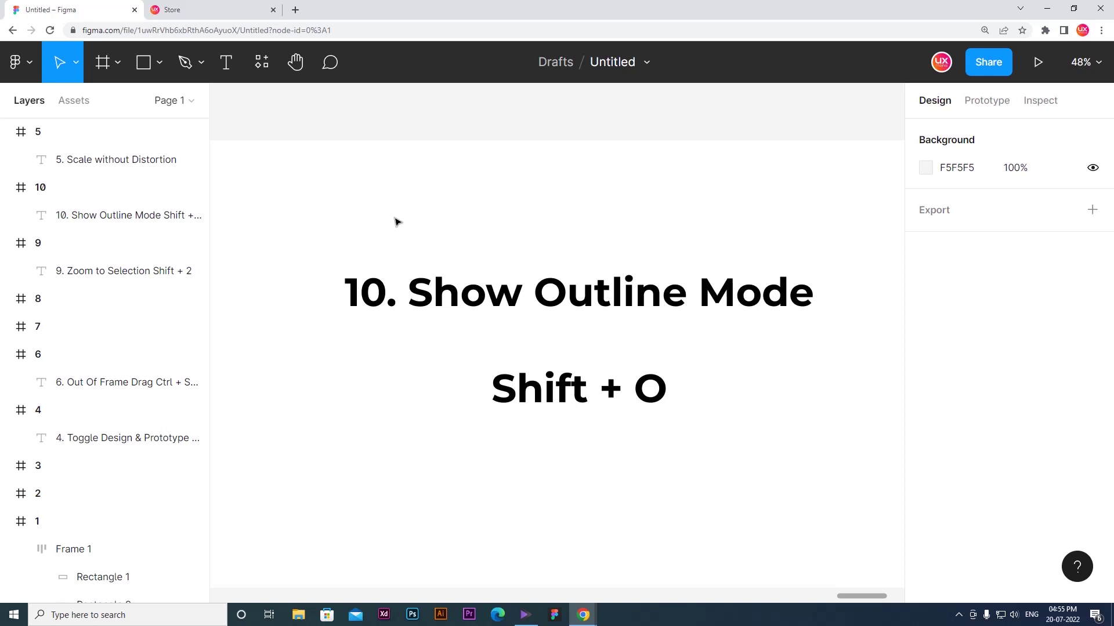
scroll(394, 225, down, 2)
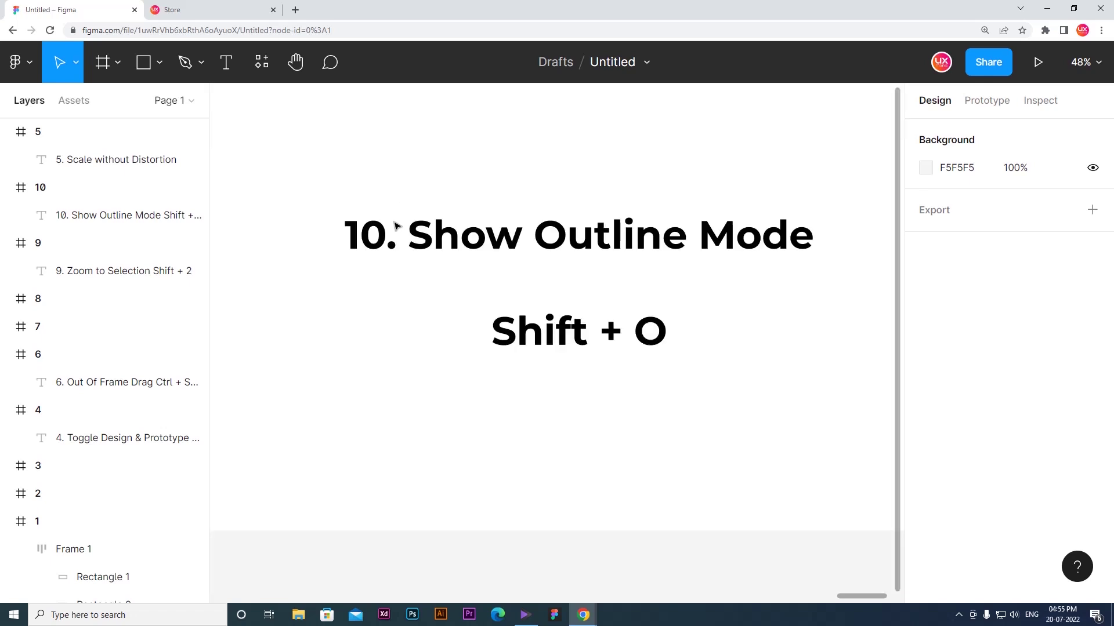